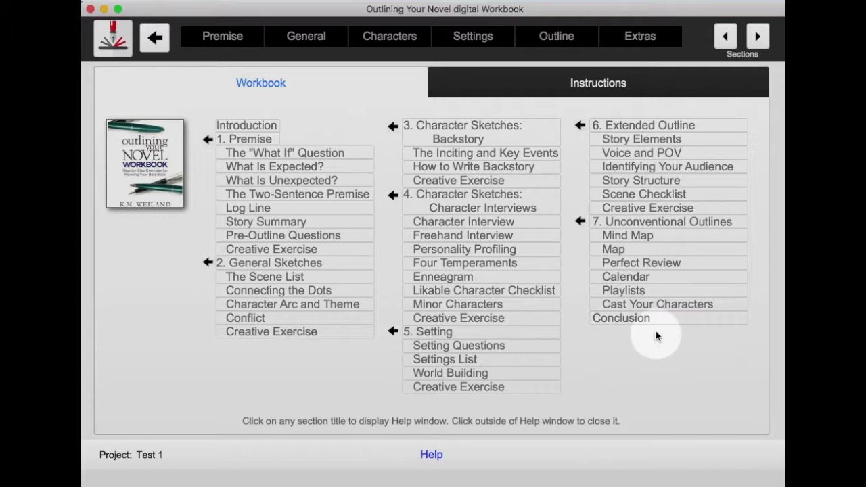
- Read the help text for the Calendar topic under Unconventional Outlines and close it
left_click(617, 309)
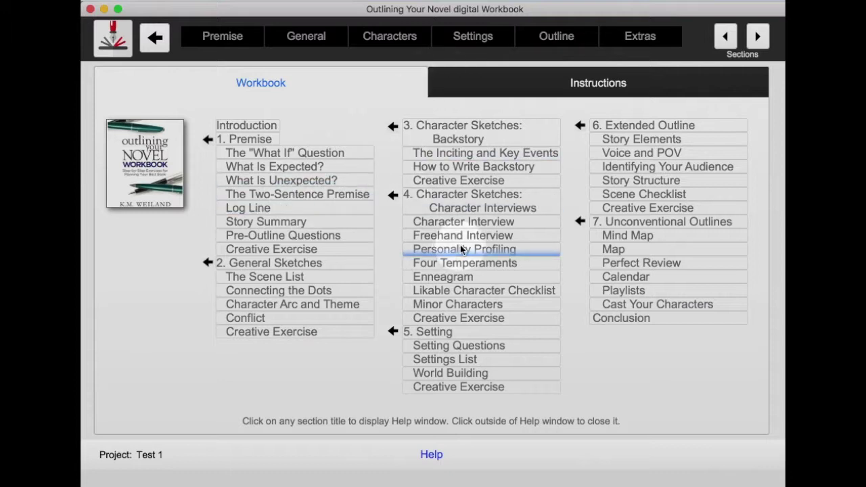
left_click(472, 303)
left_click(611, 280)
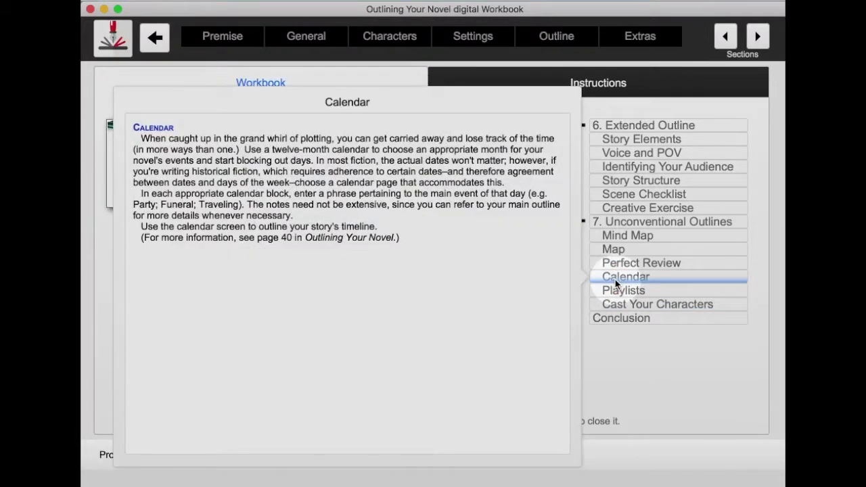
left_click(618, 348)
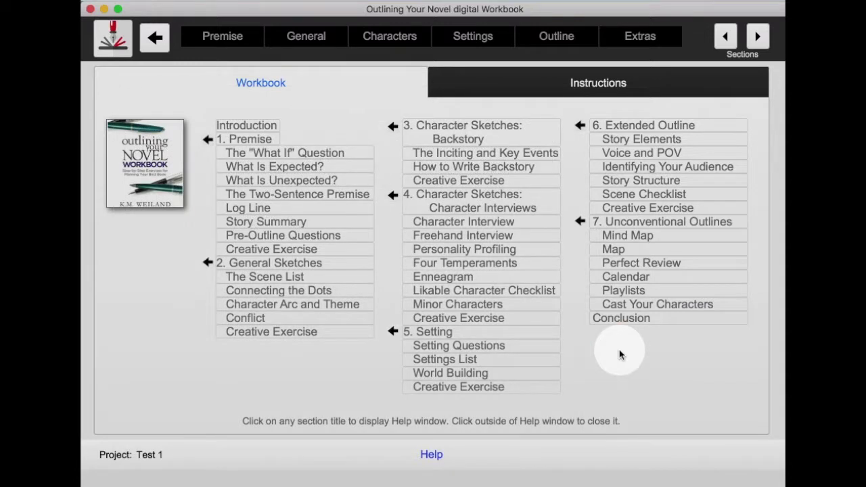
- Go to the Character Interview section and view its information and help notes
left_click(394, 197)
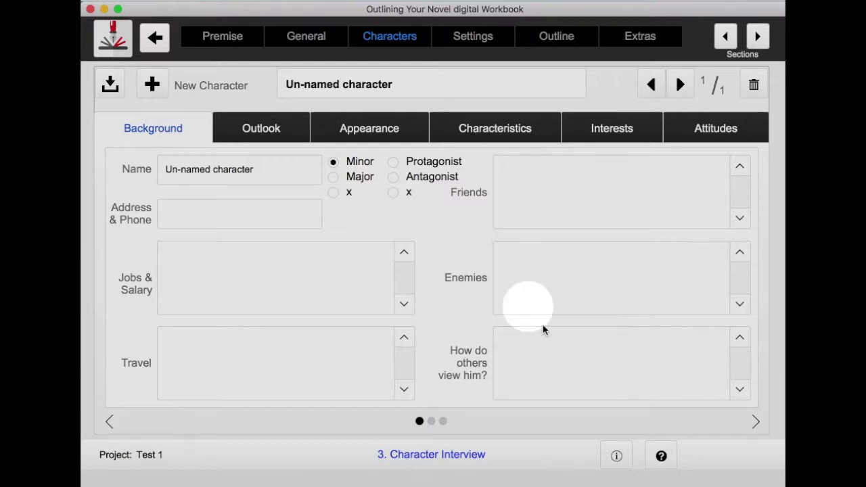
left_click(616, 456)
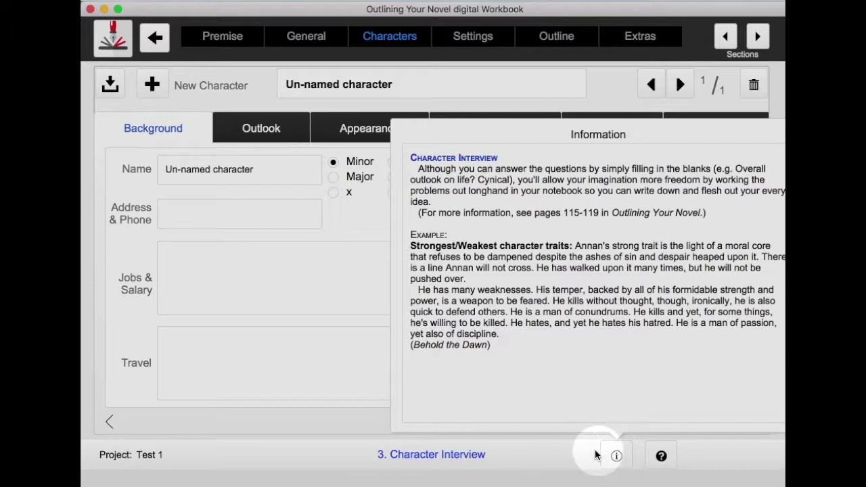
left_click(593, 455)
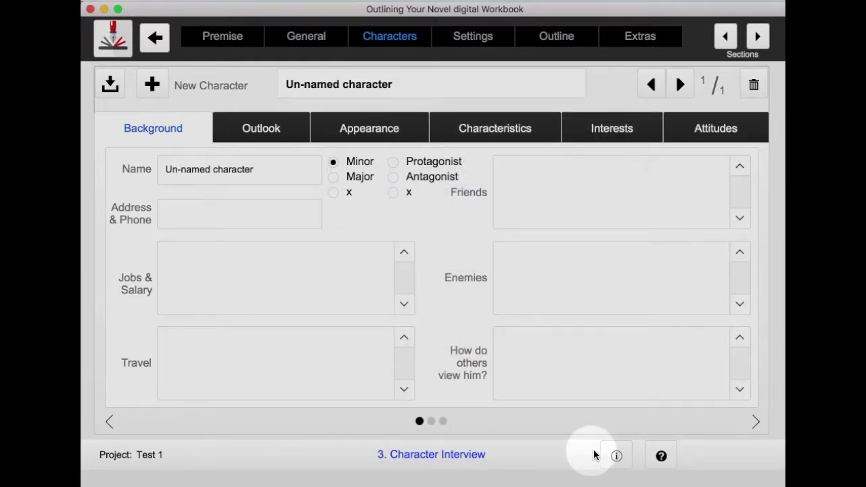
left_click(660, 457)
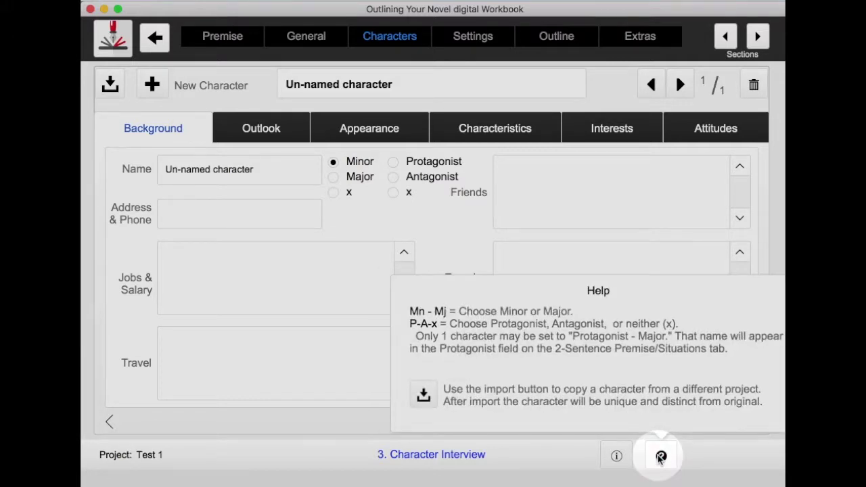
left_click(615, 458)
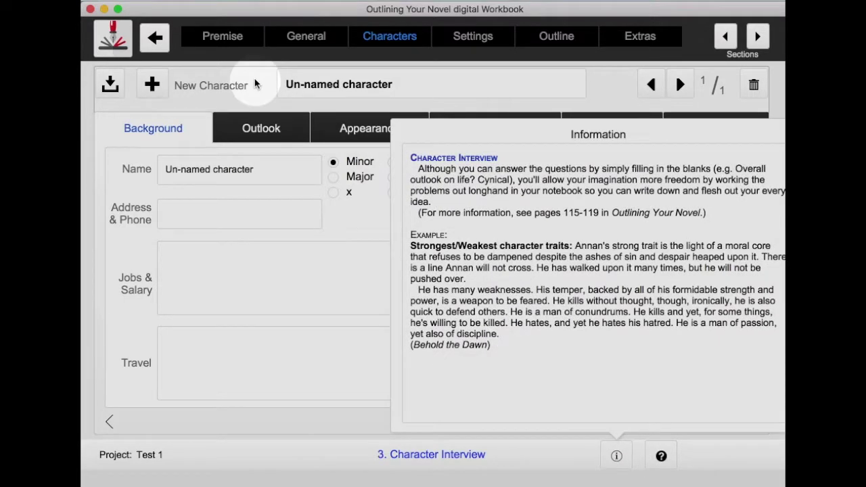
- Look through the subsections offered under Premise, General and Characters
left_click(225, 37)
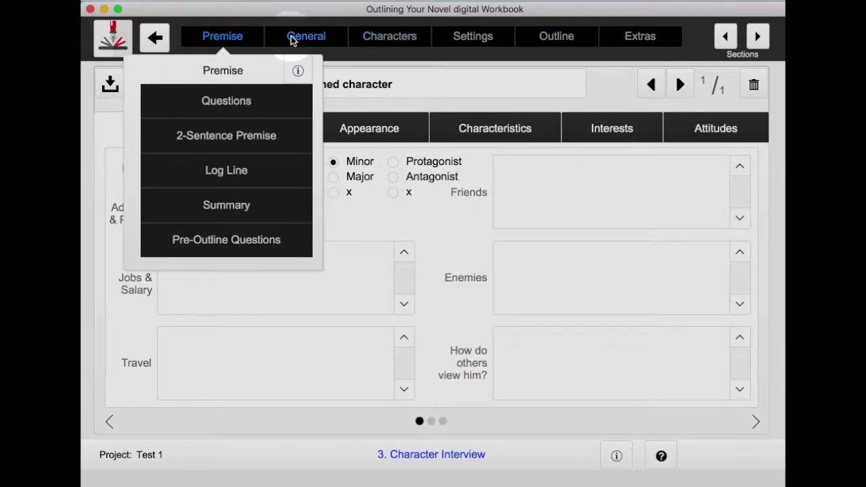
left_click(292, 39)
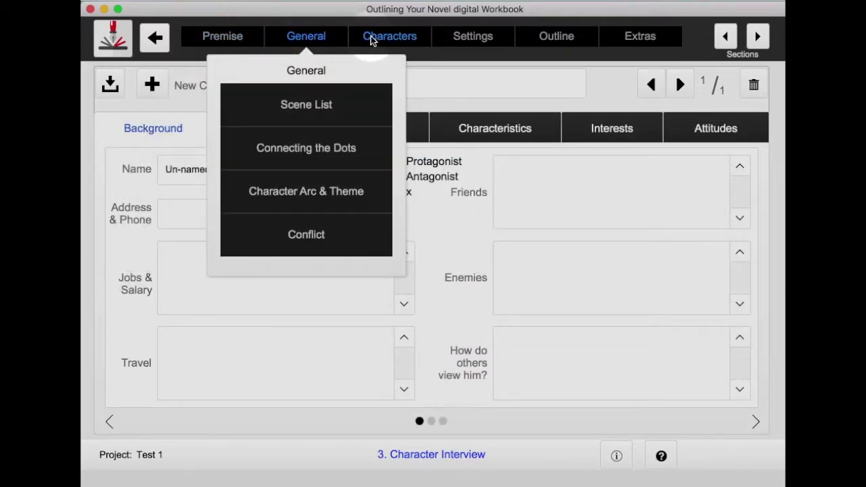
left_click(372, 39)
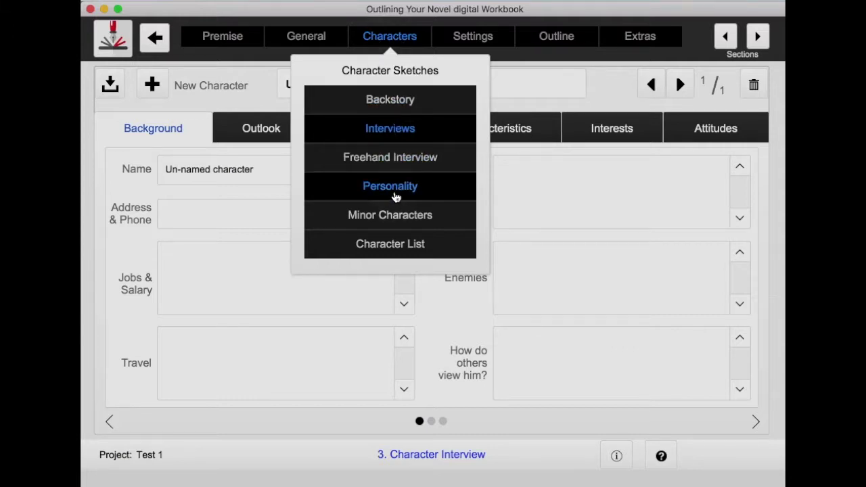
left_click(527, 91)
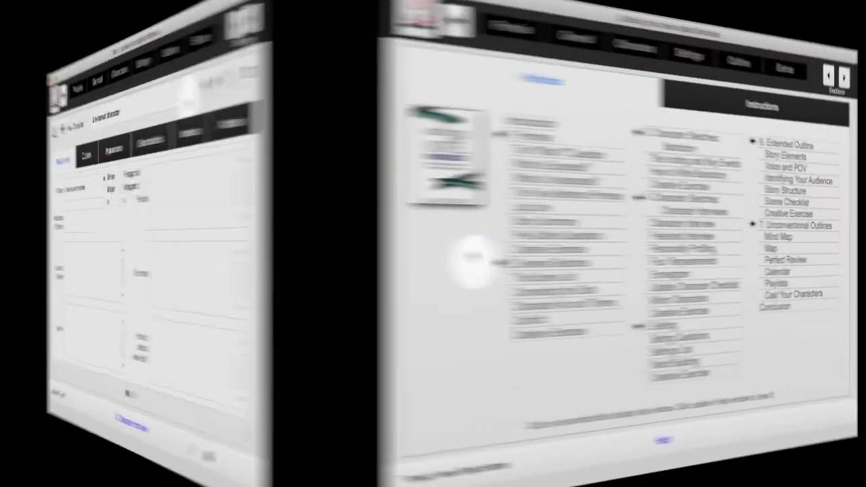
- Open the project settings and view the list of existing projects
left_click(174, 255)
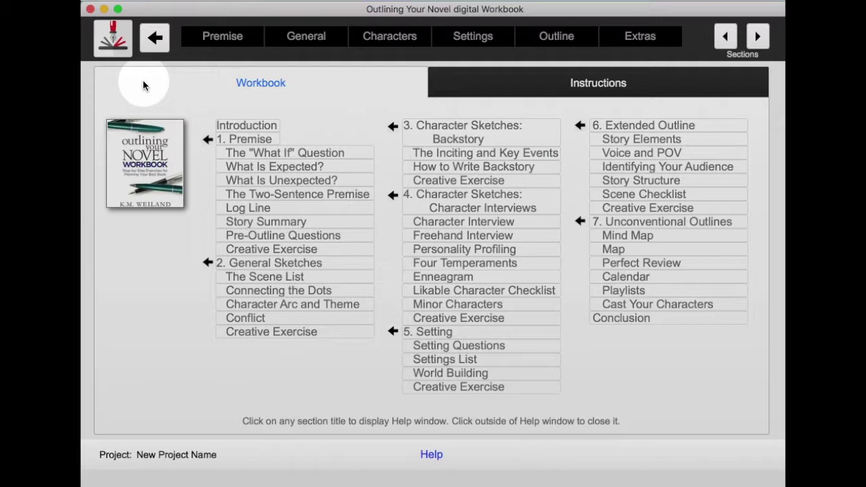
left_click(124, 49)
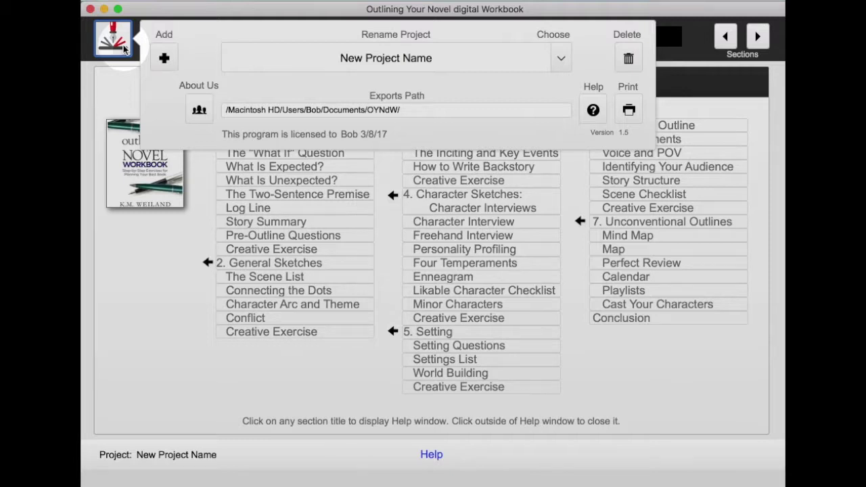
left_click(556, 50)
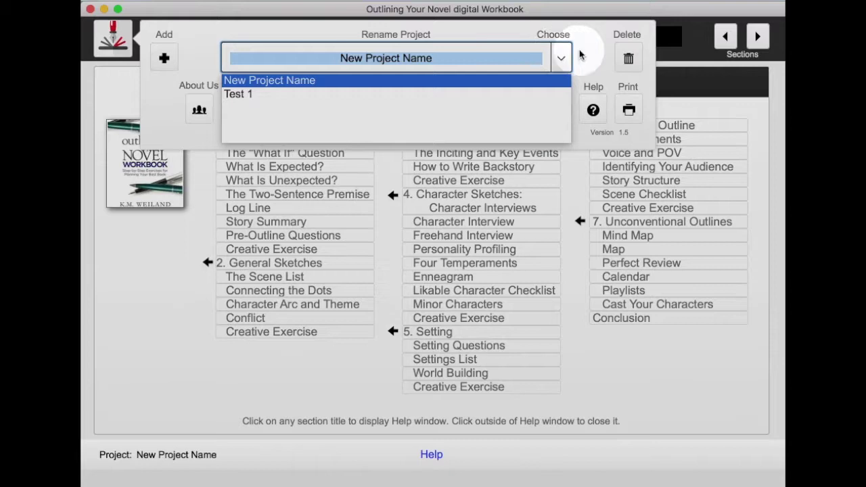
left_click(580, 54)
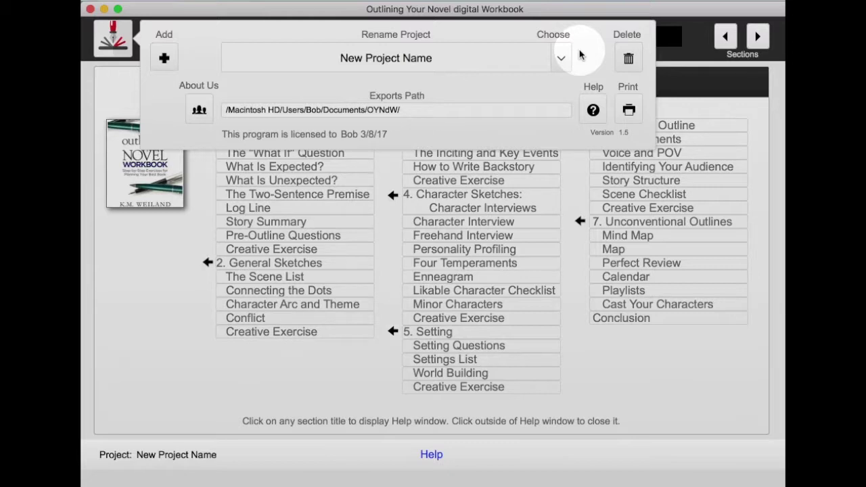
- Add a new project named "Project Name" and save it
left_click(167, 59)
type("Project Name")
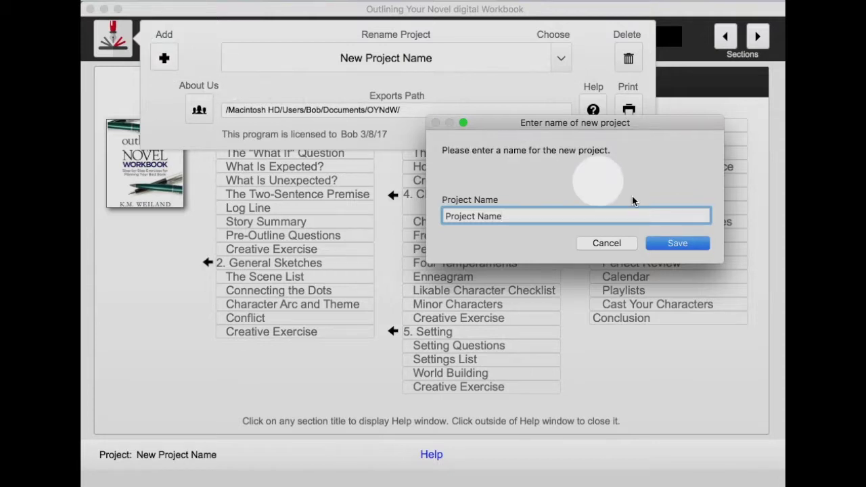
left_click(681, 242)
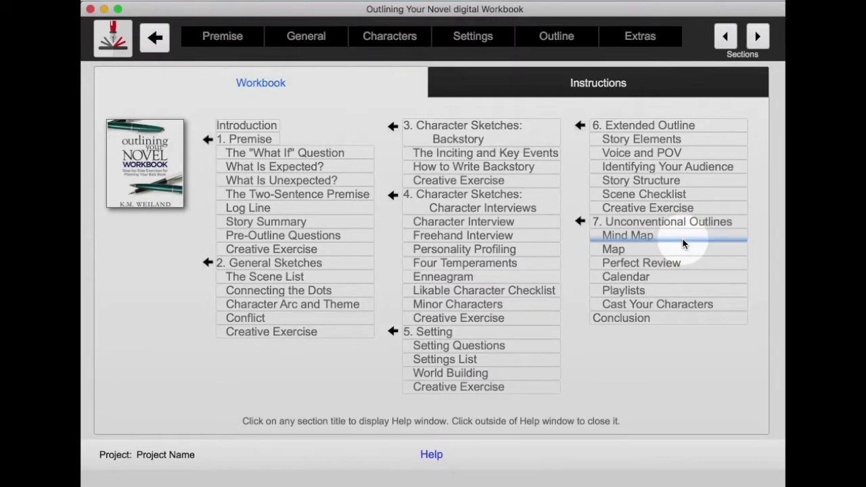
- Rename the current project to "New Project Name"
left_click(128, 39)
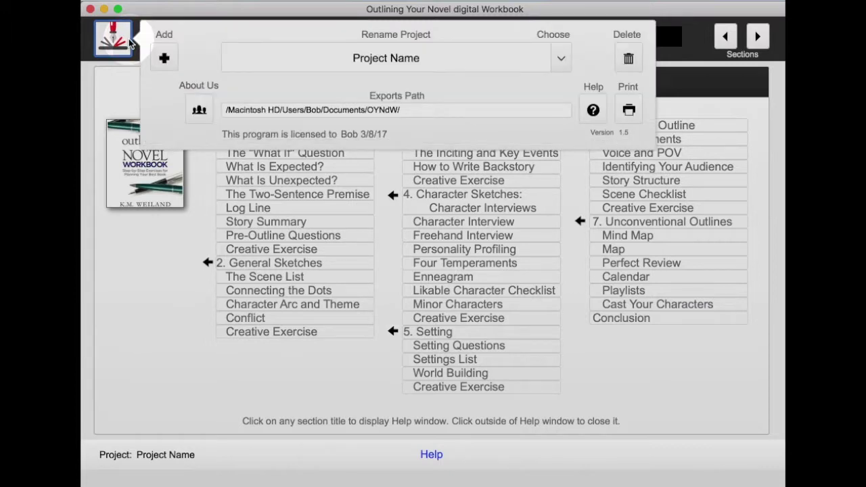
left_click(385, 60)
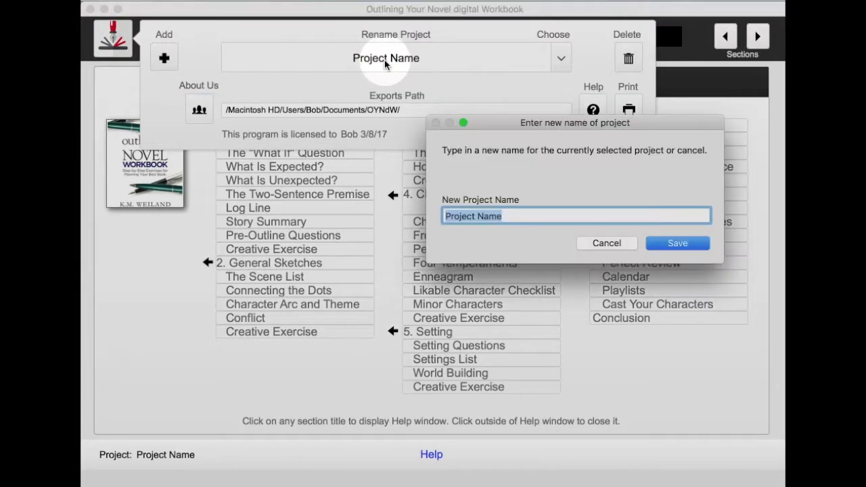
left_click(447, 216)
type("New")
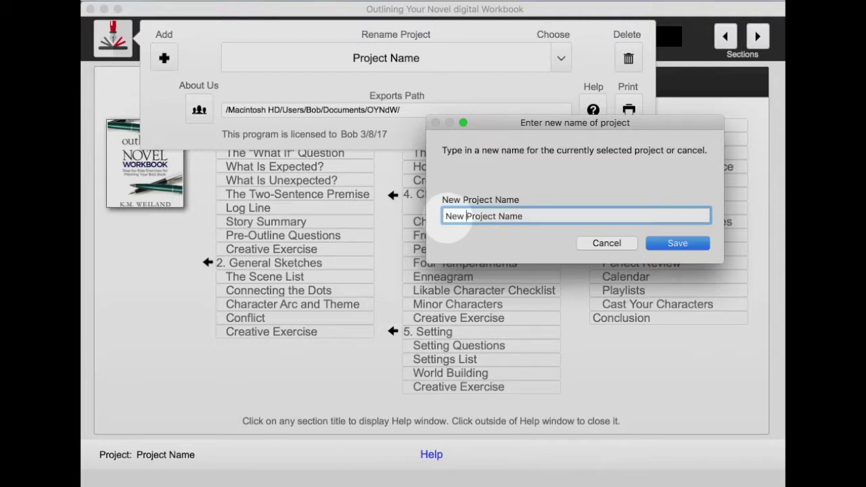
left_click(682, 248)
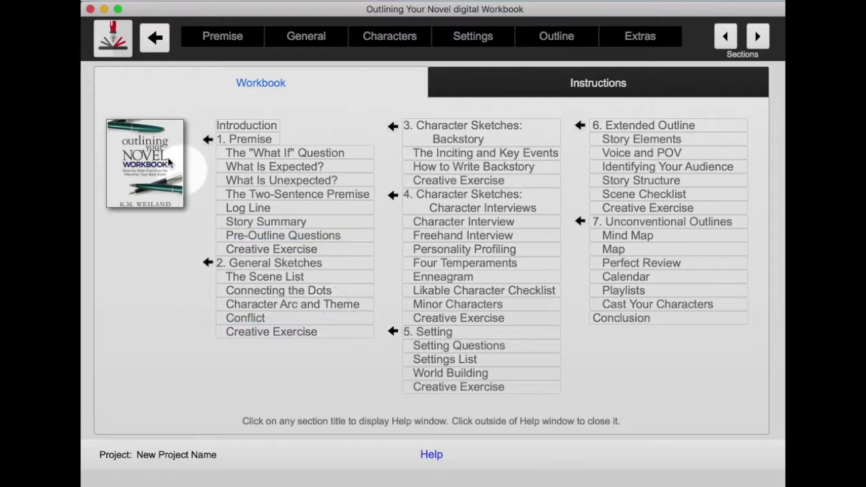
- Review the available projects in the project settings and open the program's Help page
left_click(118, 53)
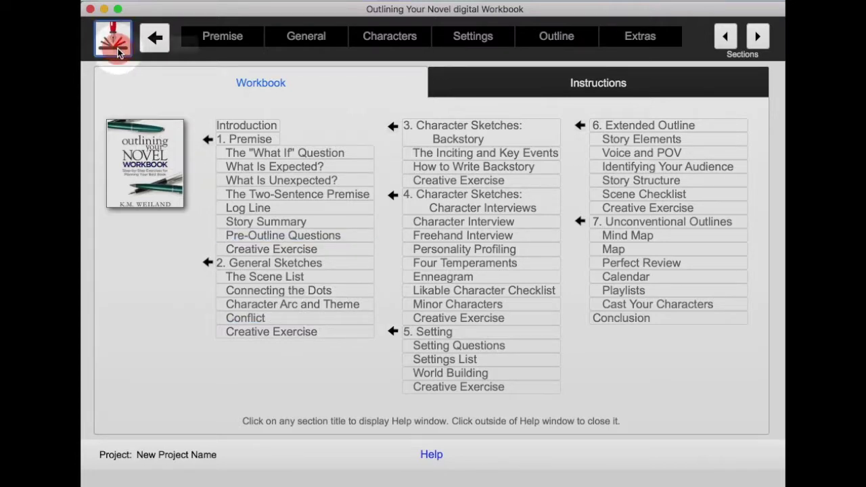
left_click(559, 60)
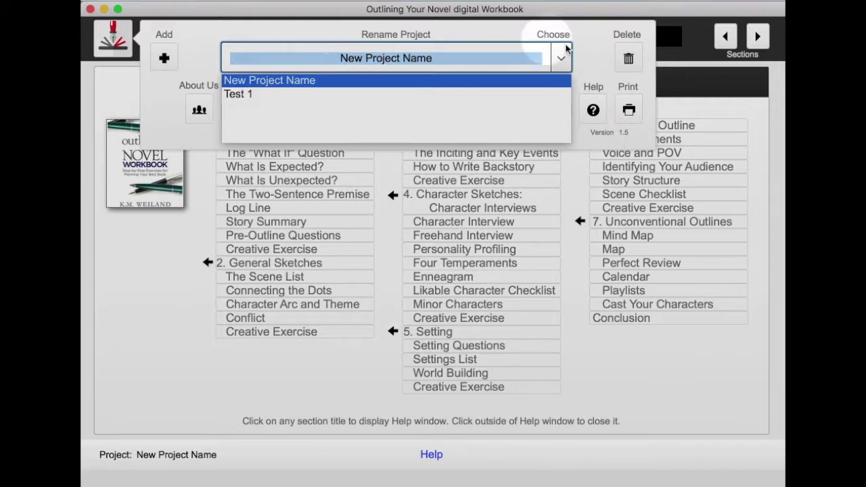
left_click(583, 46)
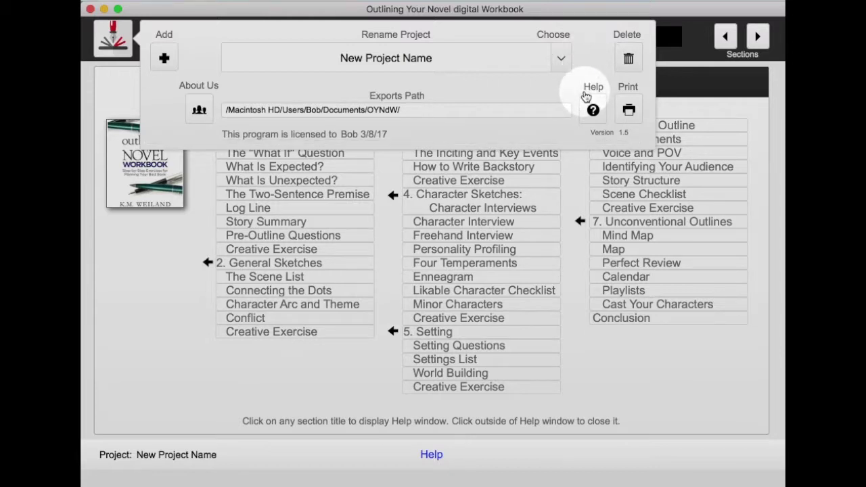
left_click(593, 111)
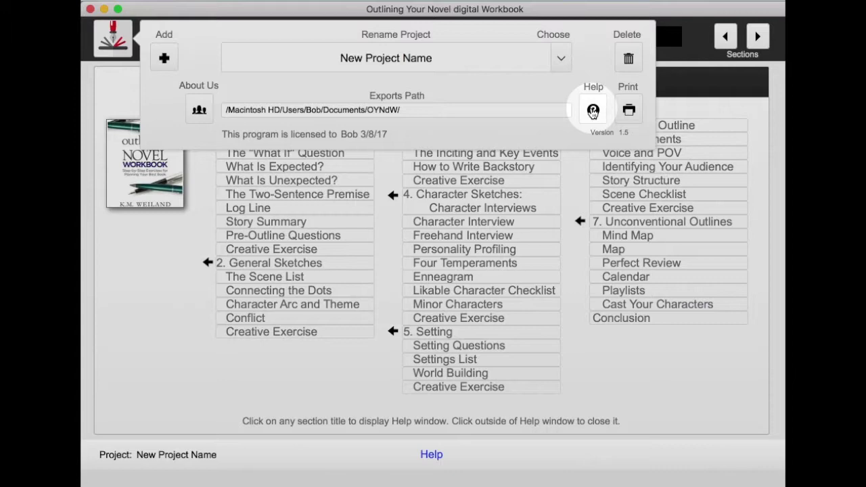
left_click(593, 110)
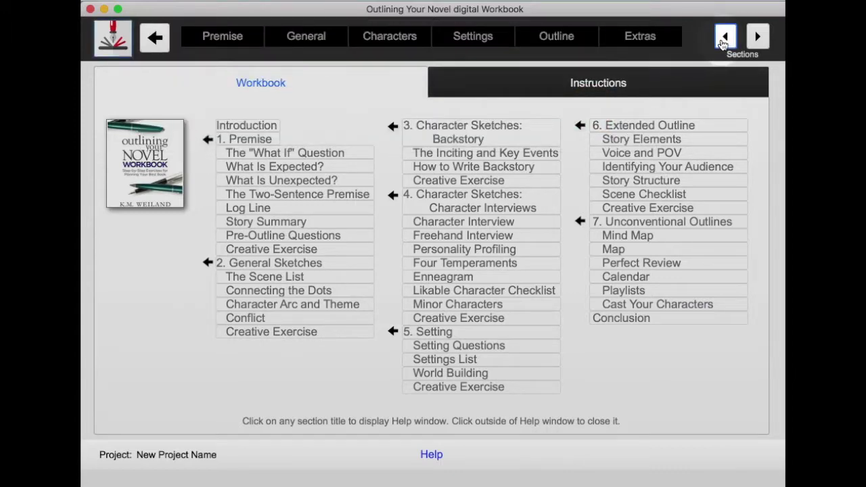
- View the adjacent Cast of Characters section and return to the Help page
left_click(724, 37)
left_click(724, 38)
left_click(757, 38)
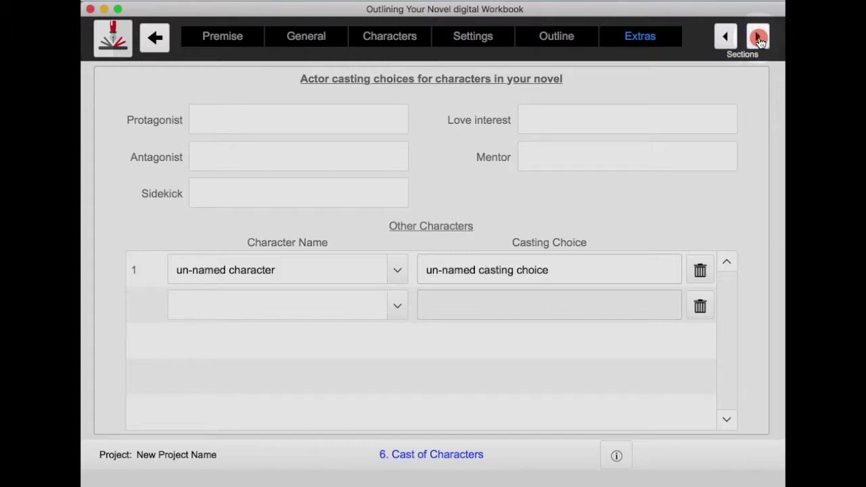
left_click(758, 38)
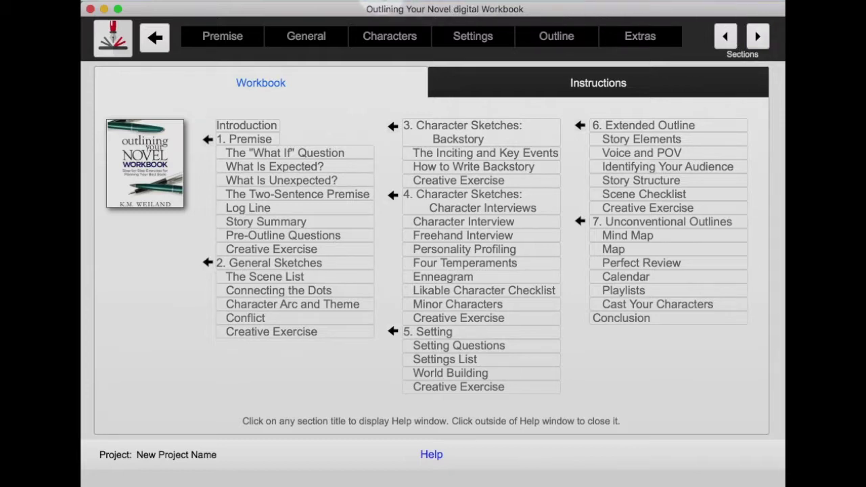
left_click(362, 6)
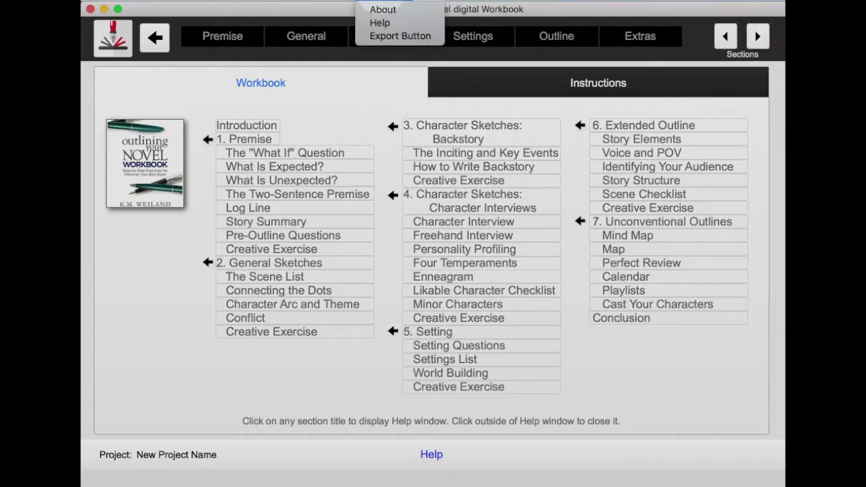
left_click(382, 24)
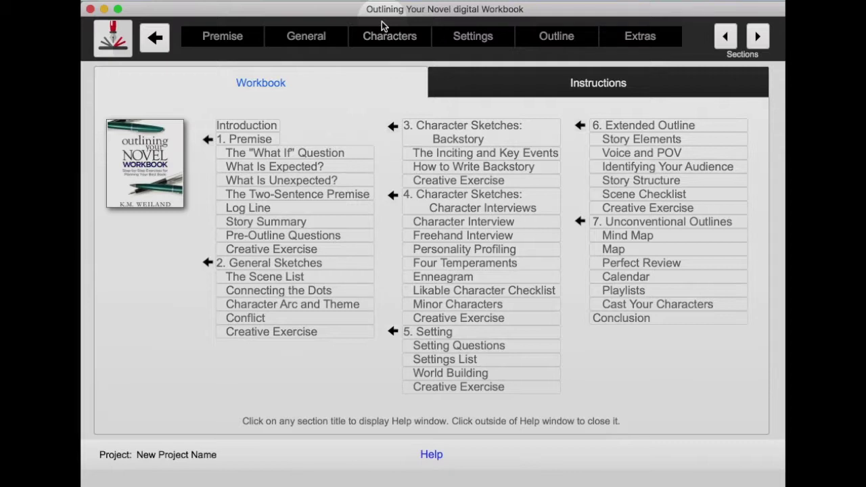
- Open the About page from the project settings, view the preceding Cast of Characters section and return to About
left_click(113, 43)
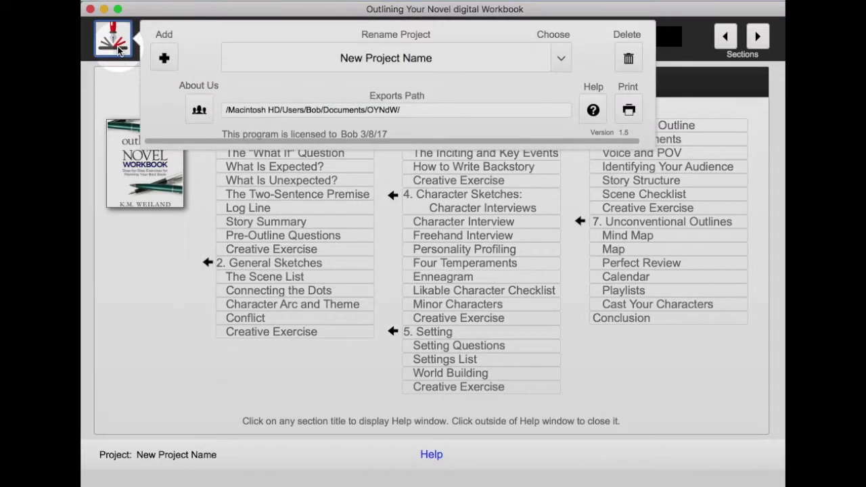
left_click(198, 111)
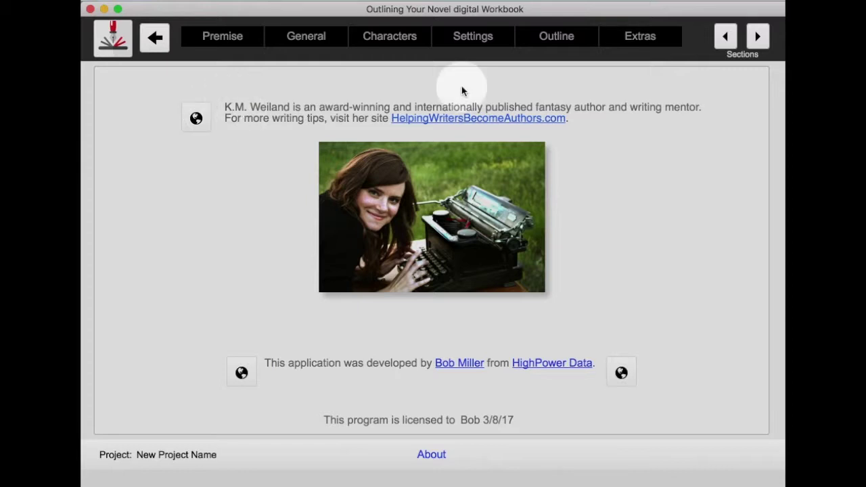
left_click(725, 39)
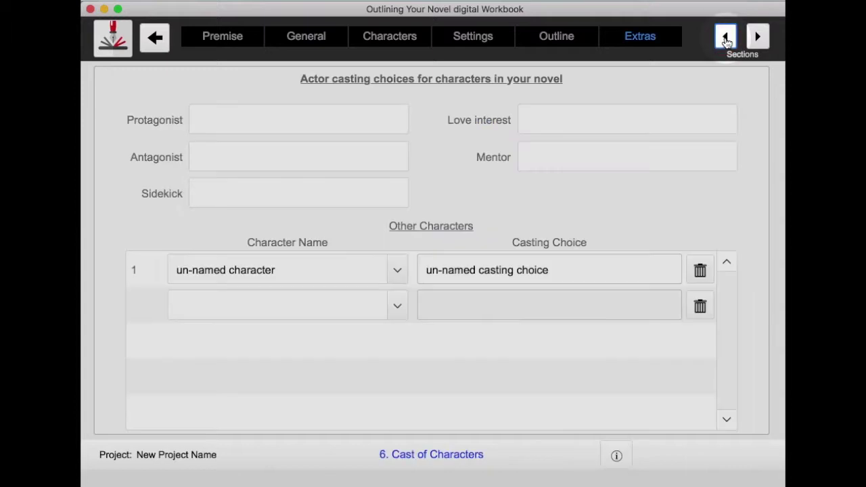
left_click(755, 38)
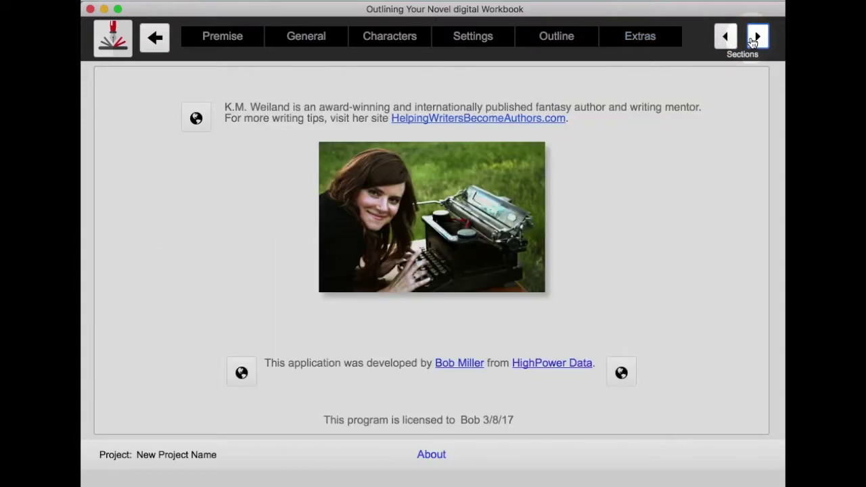
- Return to the Help page, open the exports folder selection from the project settings, and cancel it
left_click(755, 38)
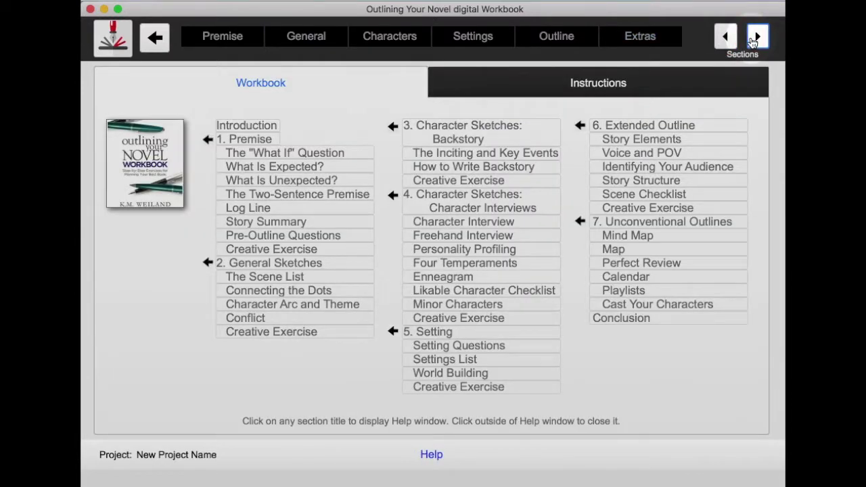
left_click(113, 39)
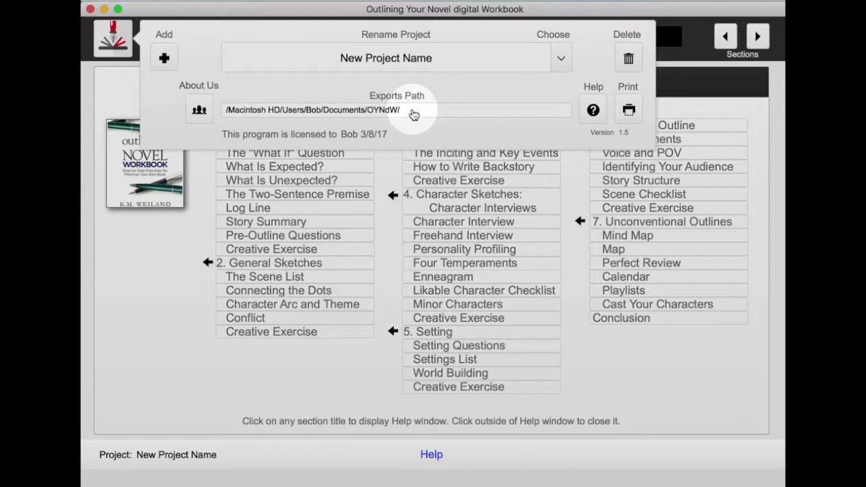
left_click(412, 111)
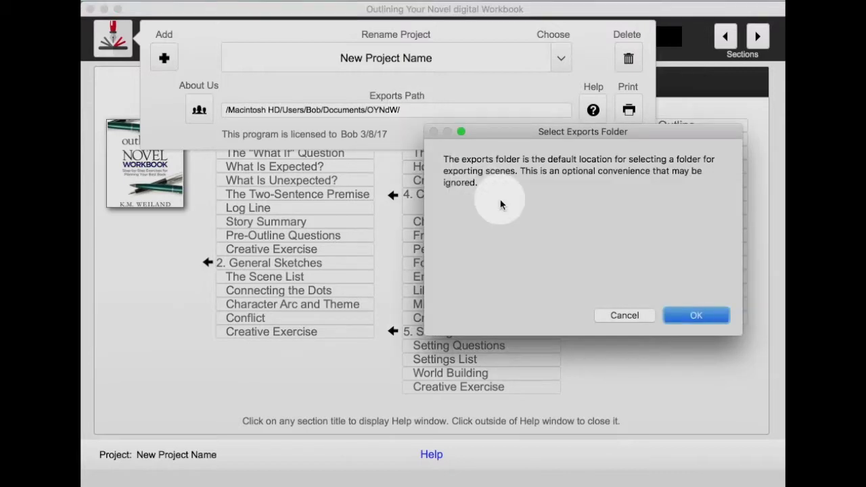
left_click(687, 315)
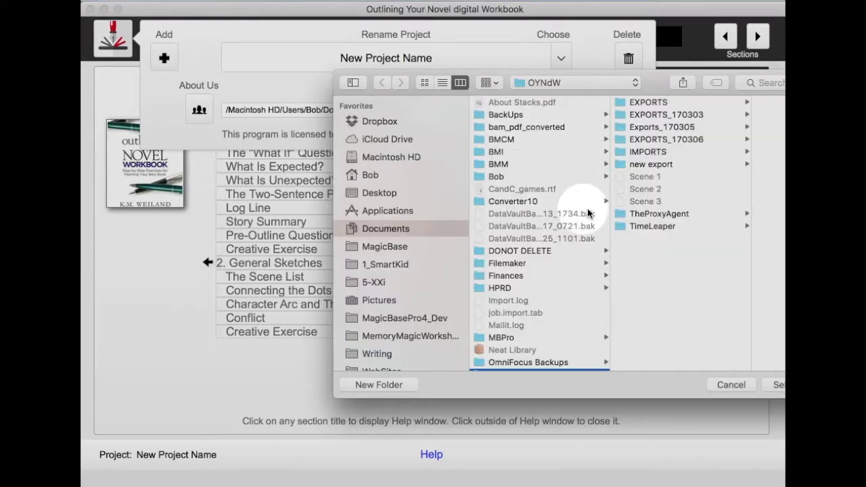
left_click(737, 383)
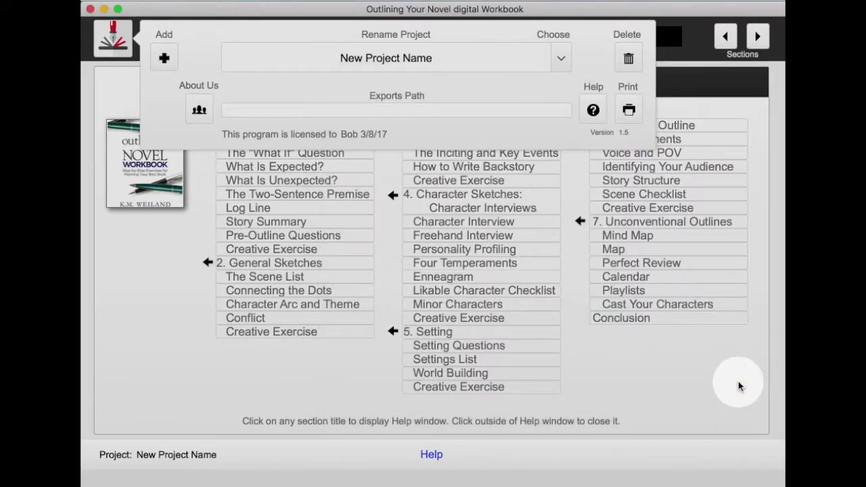
left_click(138, 102)
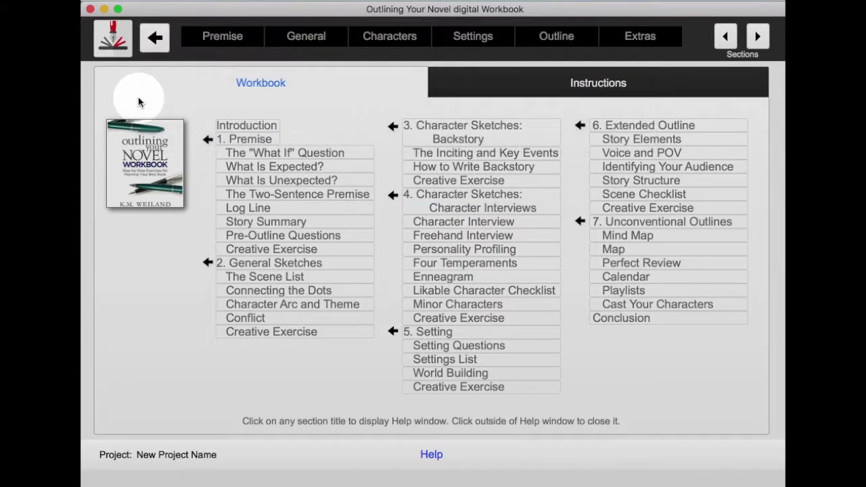
- View the Help page's navigation instructions and browse the Premise sections from Questions, including What's Un/Expected?, through to POQs
left_click(512, 95)
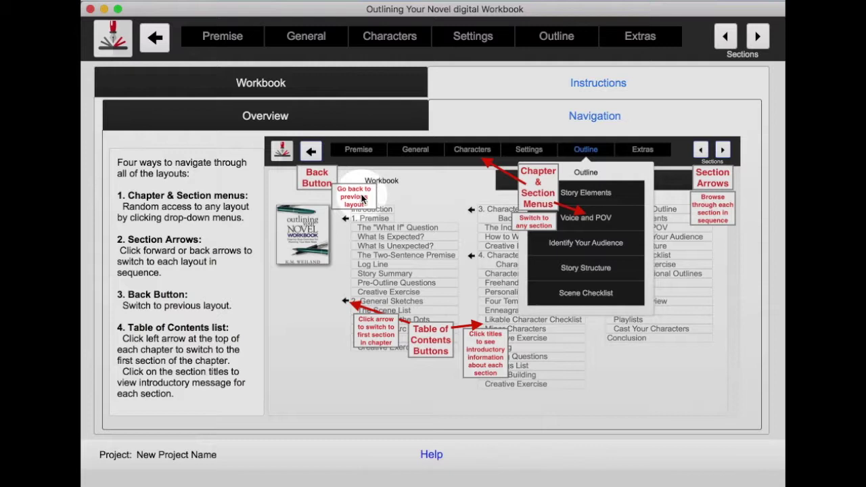
left_click(749, 46)
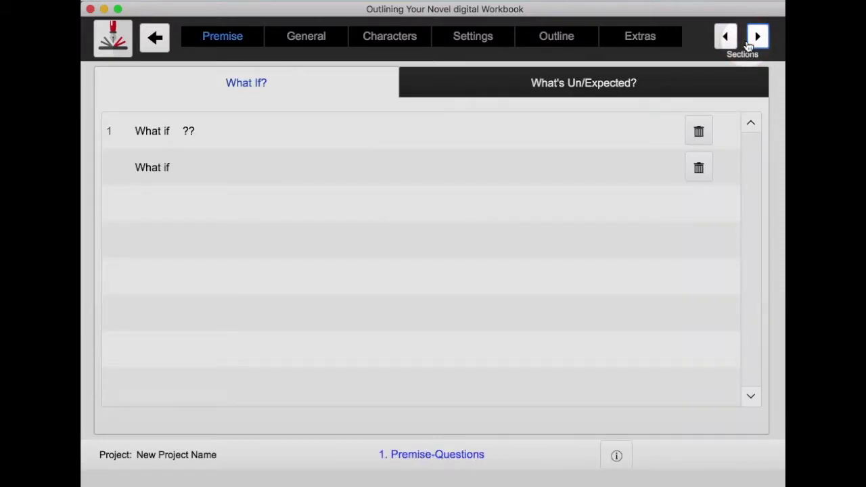
left_click(655, 78)
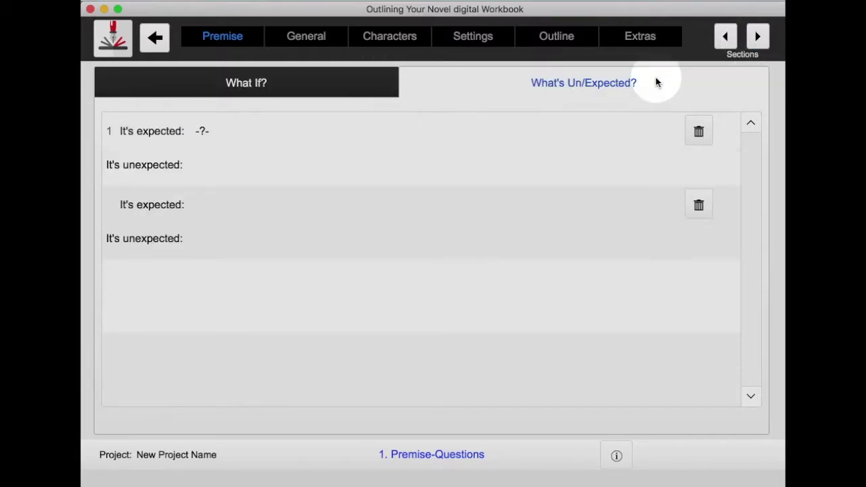
left_click(756, 34)
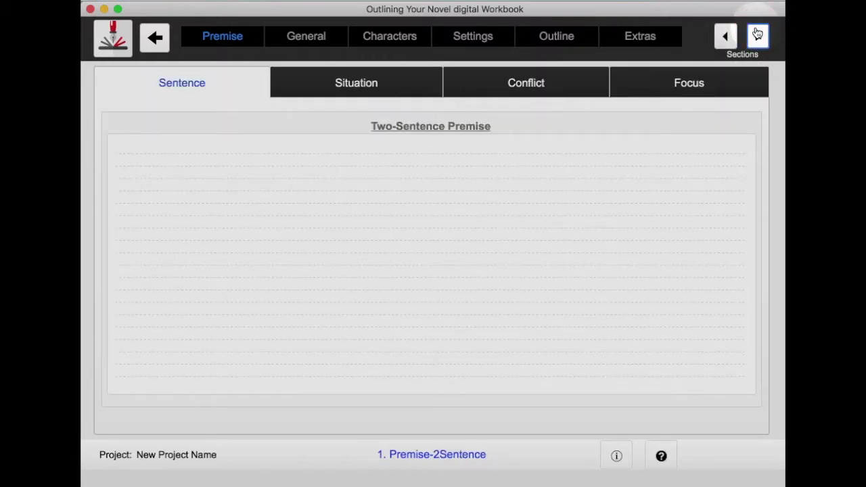
left_click(757, 34)
left_click(757, 34)
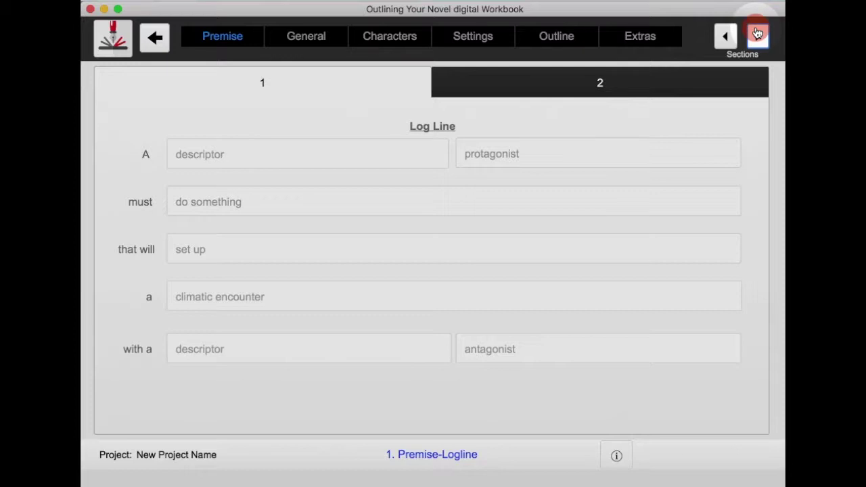
left_click(757, 34)
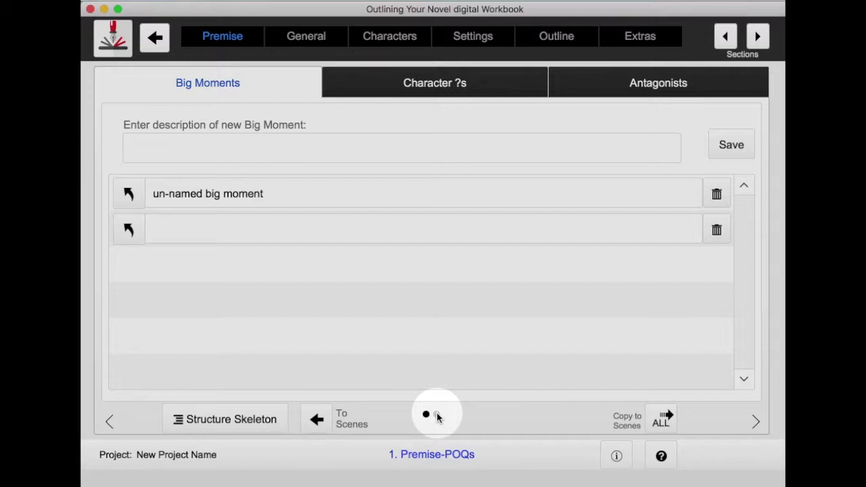
- Switch back and forth between the Big Moments list and its complication details page
left_click(437, 414)
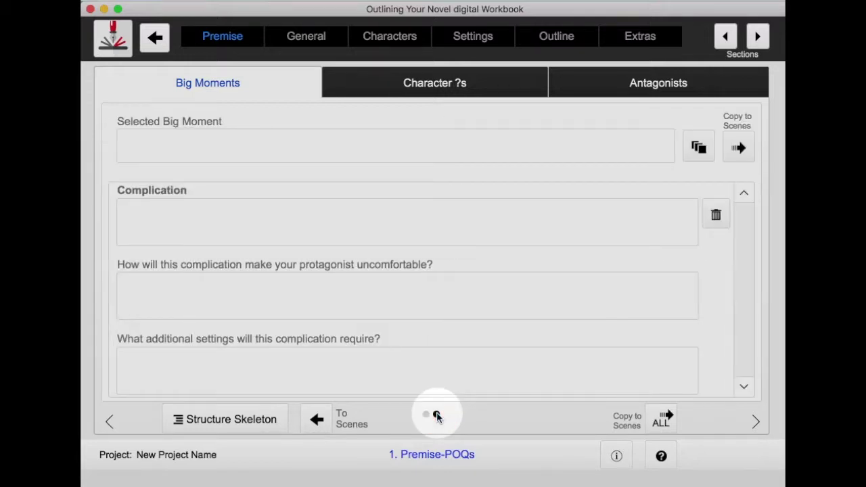
left_click(753, 423)
left_click(752, 423)
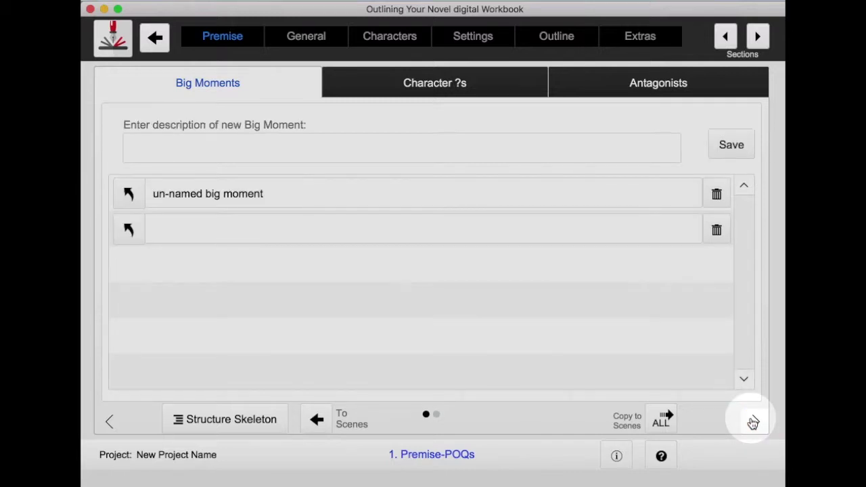
left_click(109, 423)
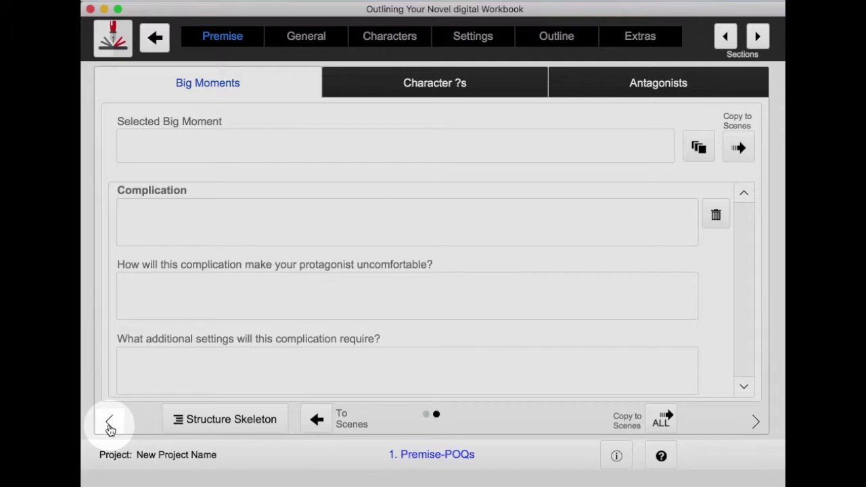
- Go to the General chapter's Scene List and add a second scene described as "sdgdfg"
left_click(315, 43)
left_click(315, 102)
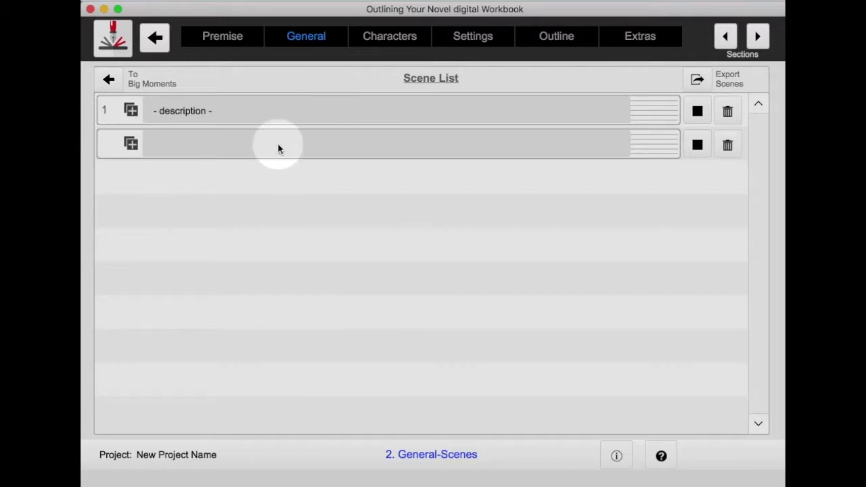
left_click(278, 146)
type("sdgdfg")
key("Return")
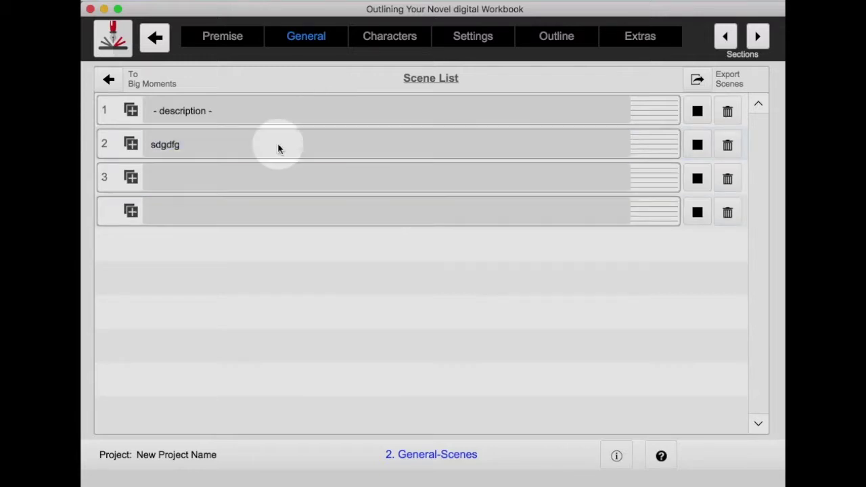
- Add a third and a fourth scene to the Scene List, both described as "sdfgsdfg"
key("s")
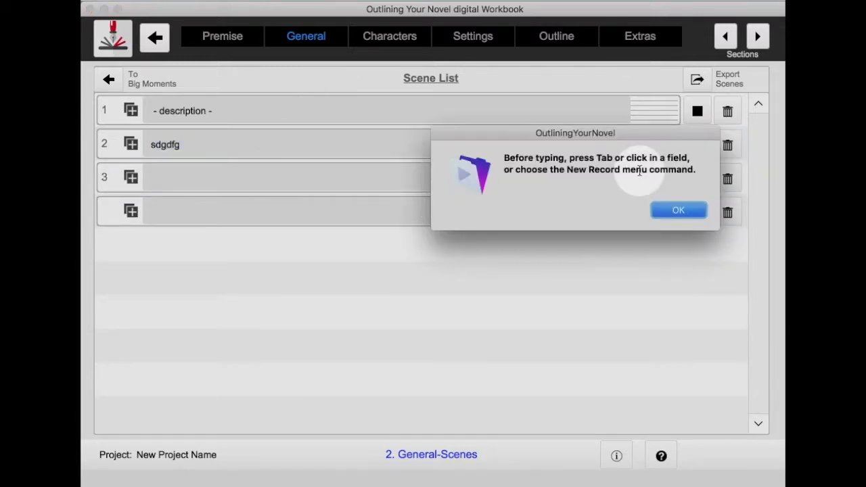
left_click(691, 211)
left_click(331, 176)
type("sdfgsdfg")
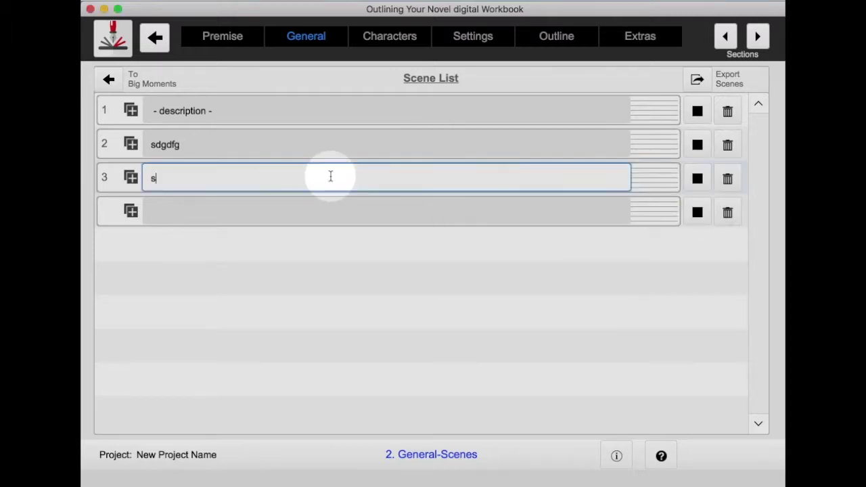
key("Return")
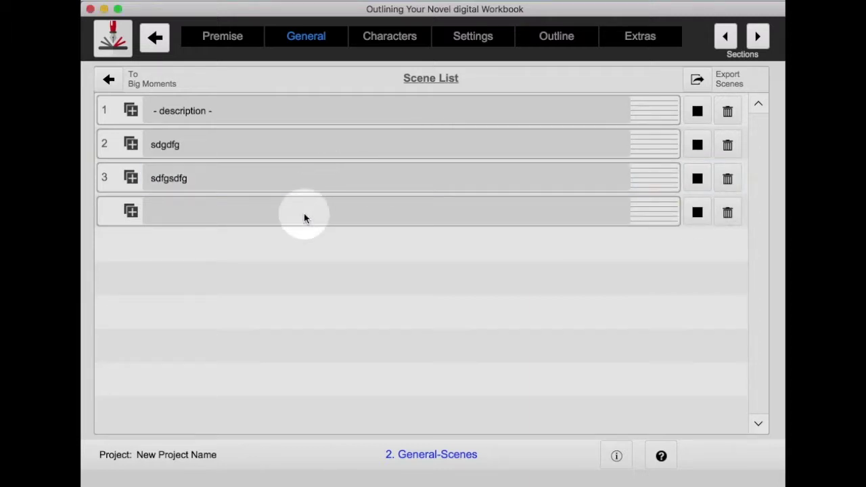
left_click(303, 212)
type("sdfgsdfg")
key("Return")
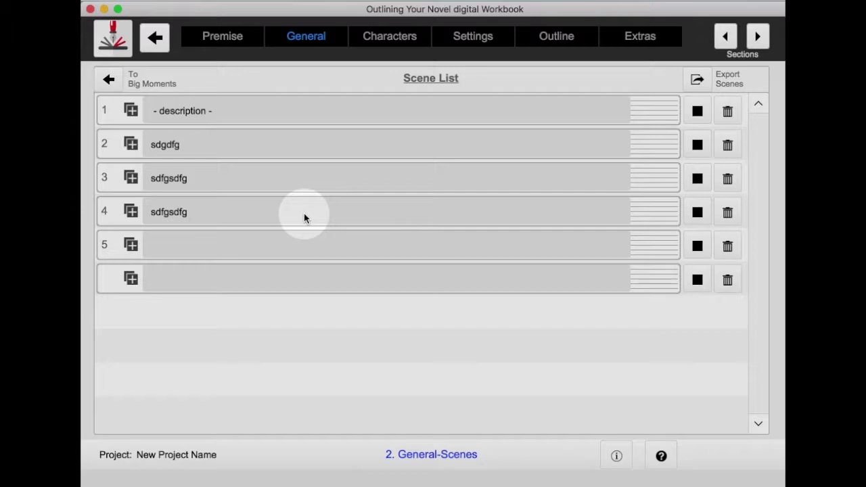
- Insert a new scene directly below scene 2 and describe it as "sdfgsdfgsdgsdfgsdgsdgs"
left_click(133, 150)
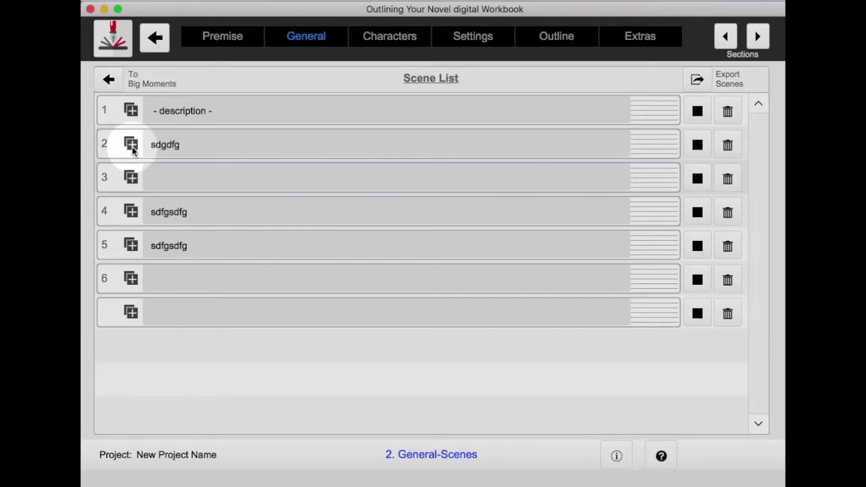
left_click(172, 176)
type("sdfgsdfgsdg")
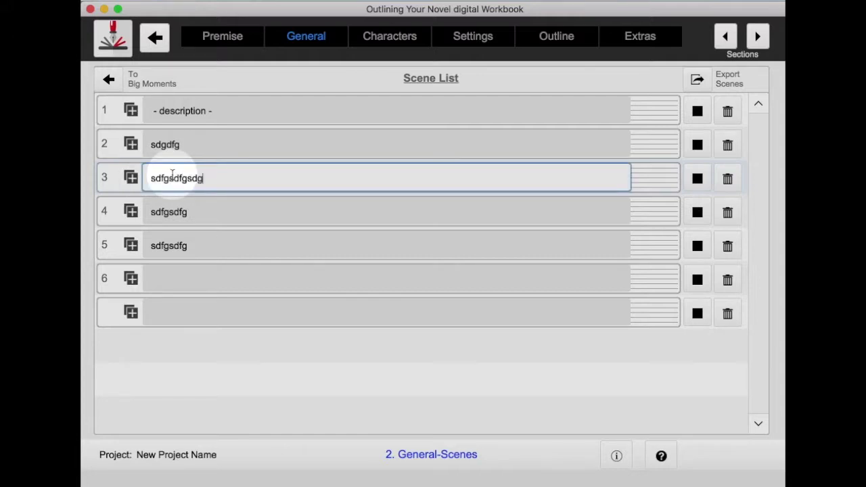
type("sdfgsdgsdgs")
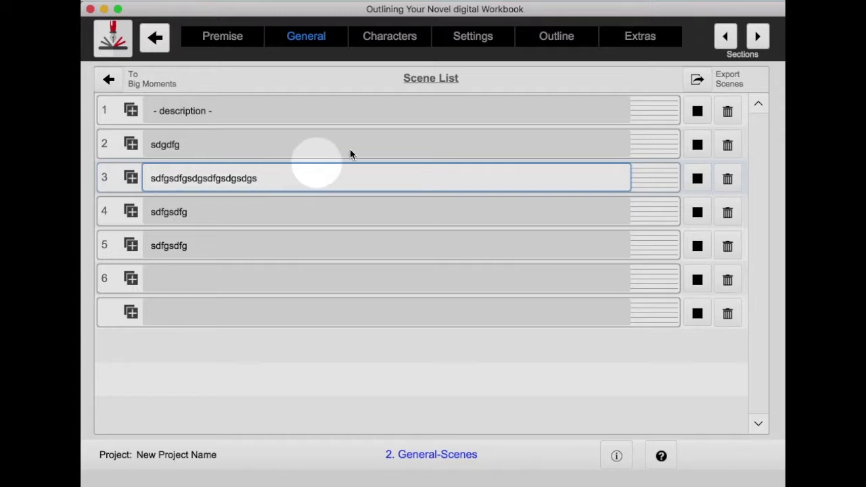
- Export the scene list into a new Desktop folder named "Scenes"
left_click(695, 83)
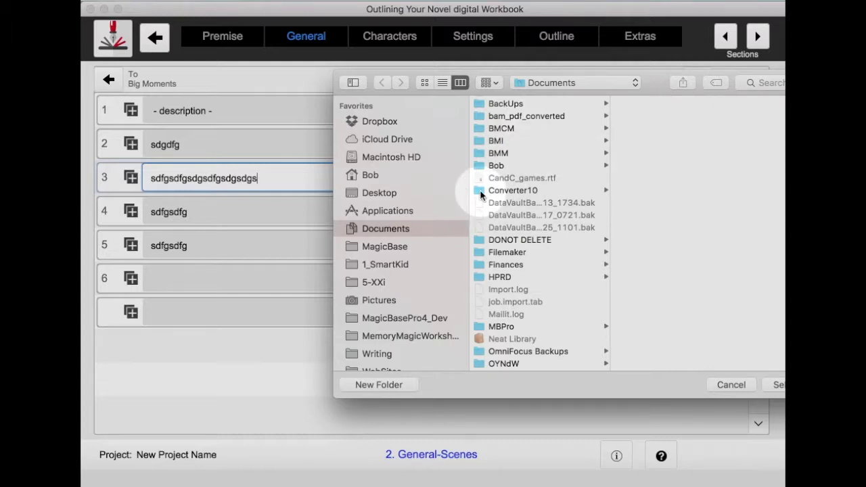
left_click(396, 193)
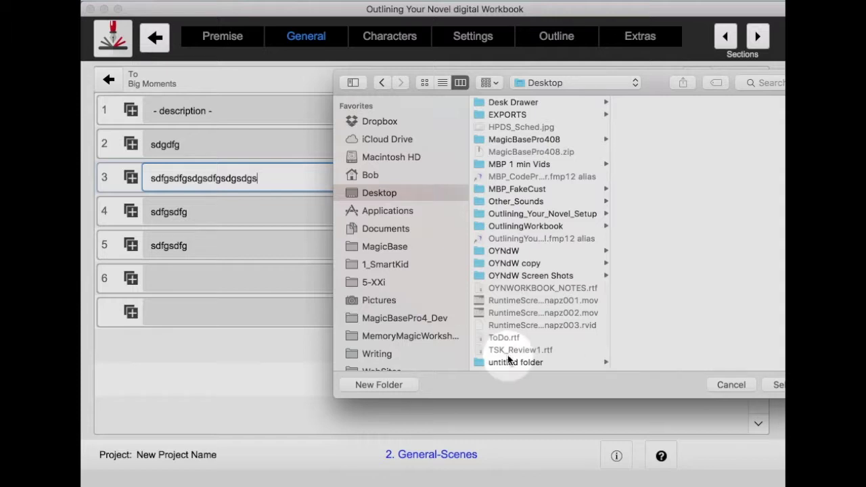
left_click(379, 384)
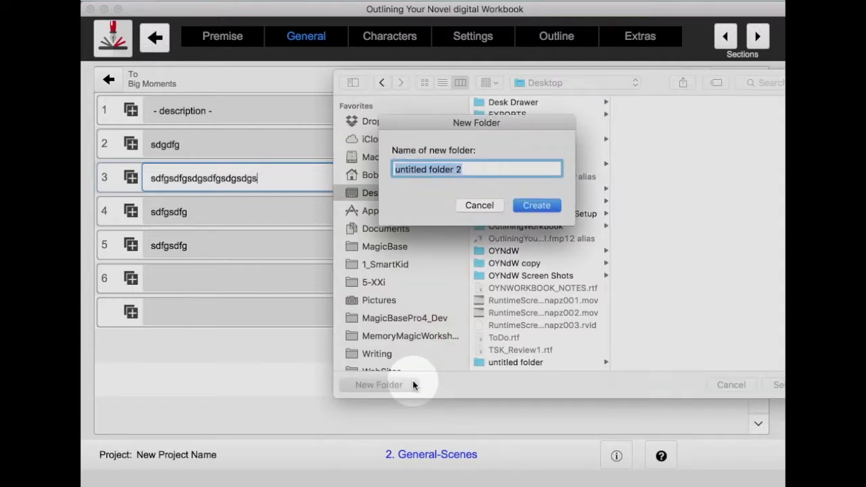
type("Scenes")
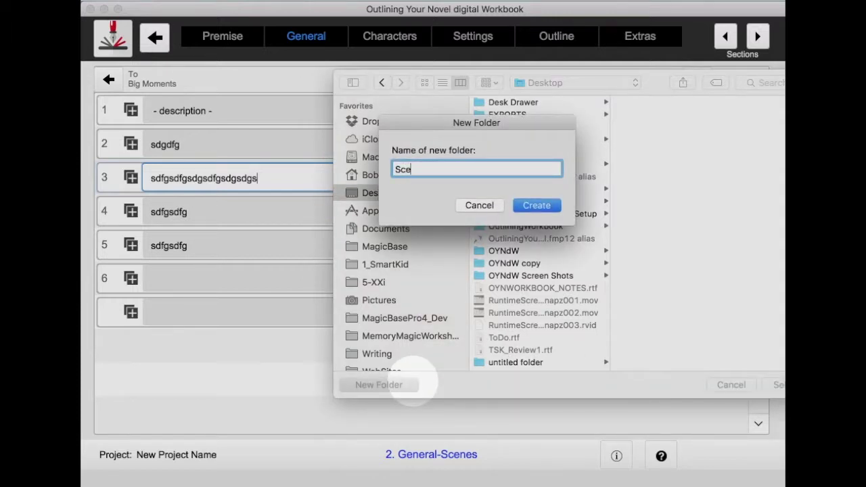
left_click(531, 208)
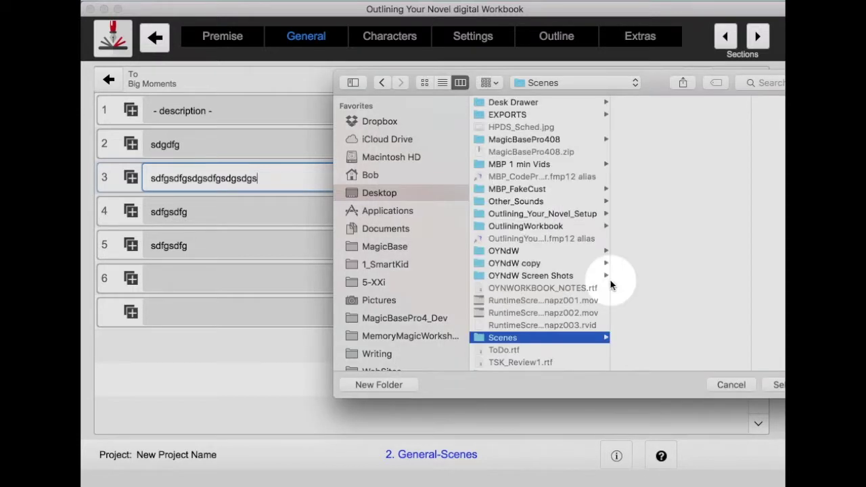
left_click(771, 385)
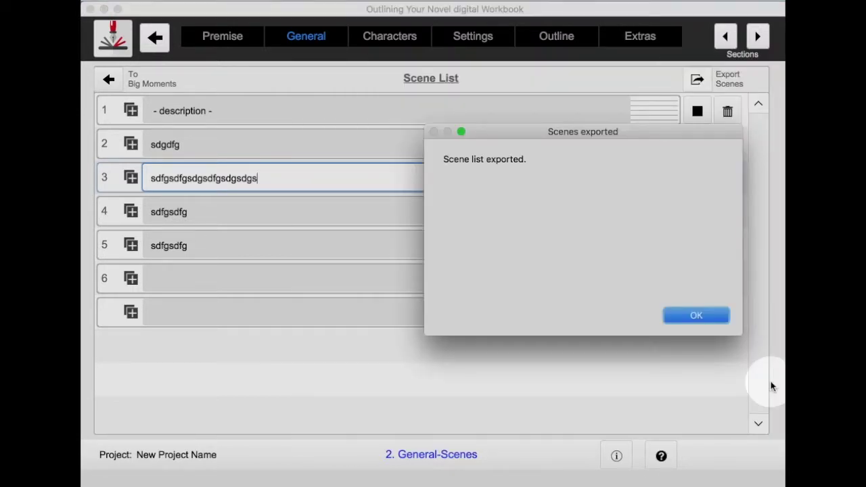
left_click(706, 315)
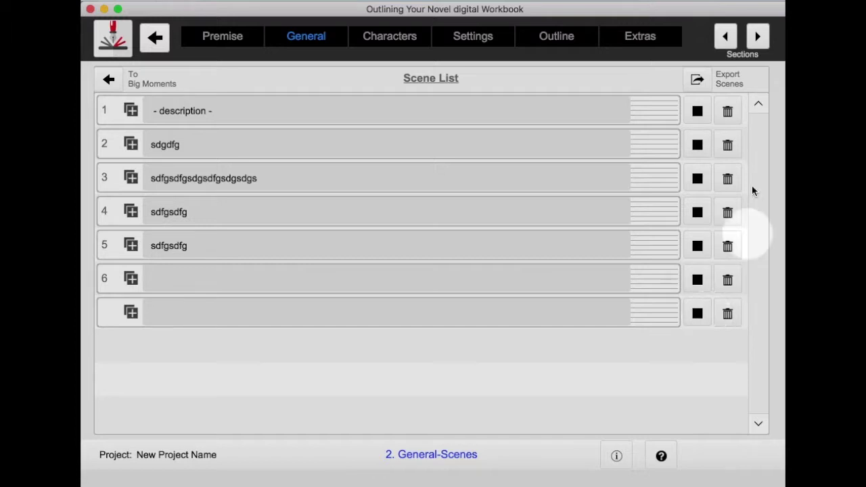
- Go to the Calendar in Extras and set its month to March and its year to 2000
left_click(640, 43)
left_click(641, 43)
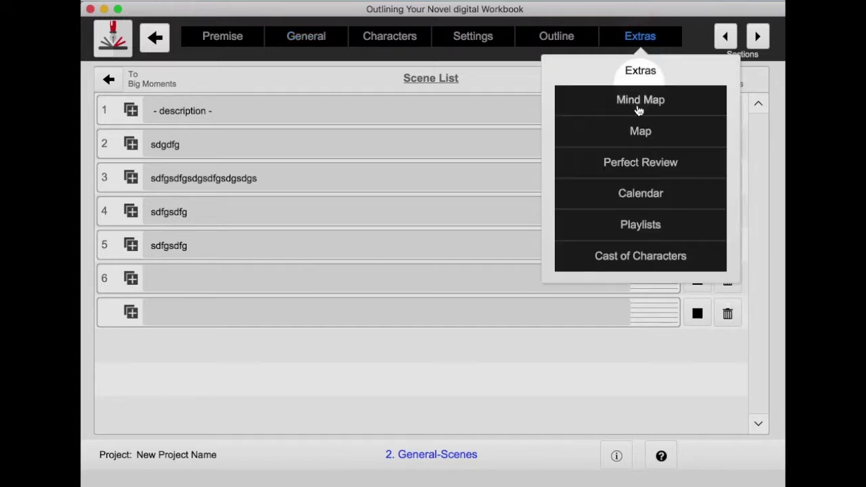
left_click(636, 194)
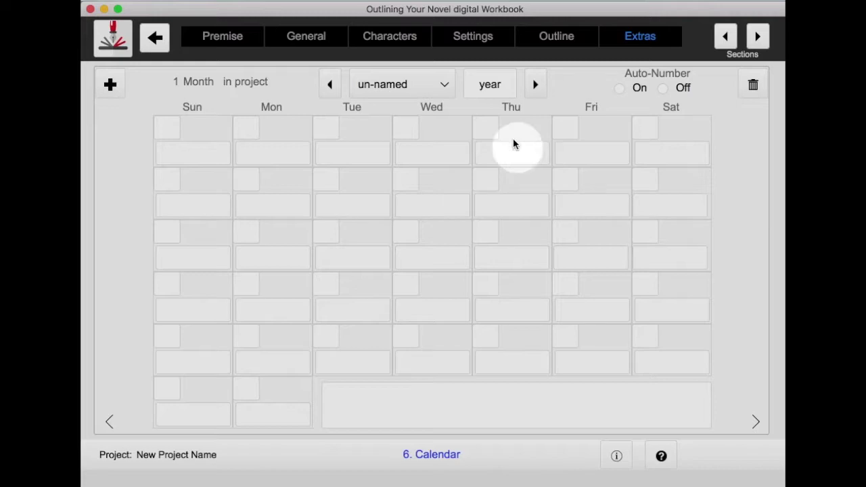
left_click(447, 85)
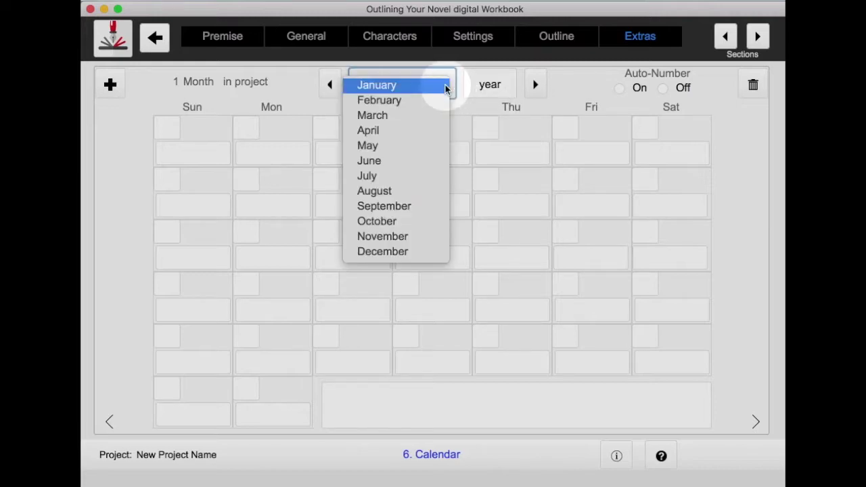
left_click(422, 115)
left_click(485, 90)
type("2000")
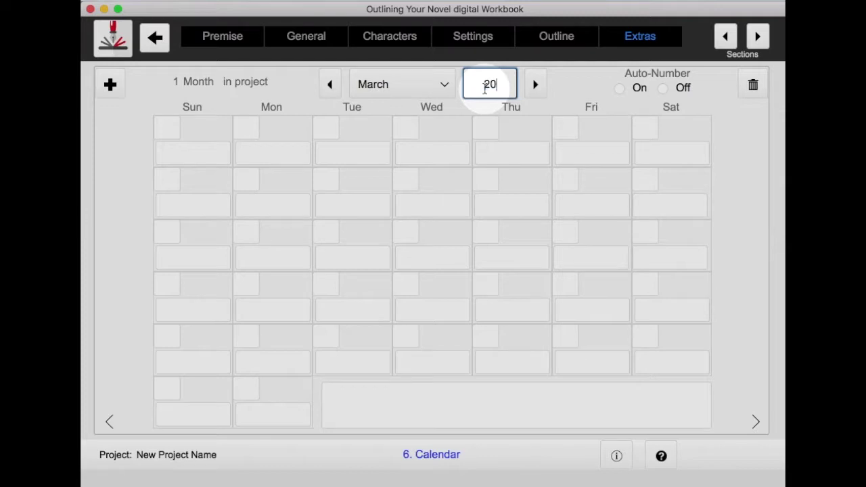
- Turn on auto-numbering for March 2000 and number the days with day 1 on the first Monday
left_click(565, 88)
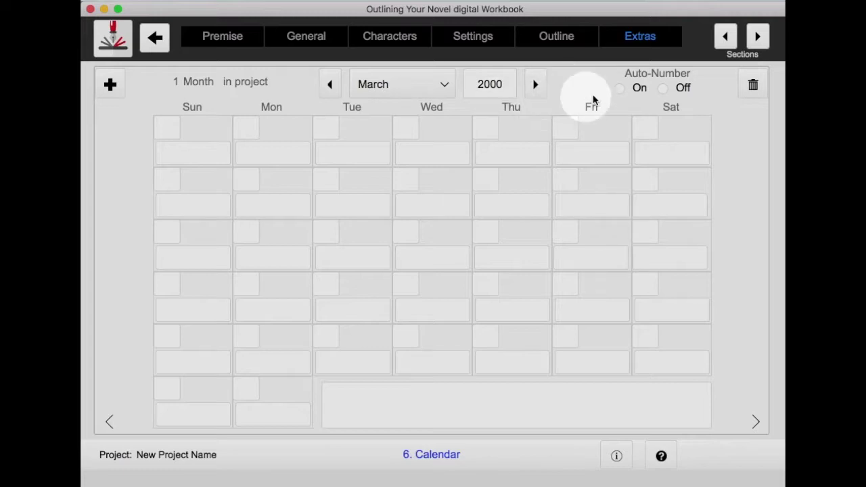
left_click(619, 88)
left_click(255, 125)
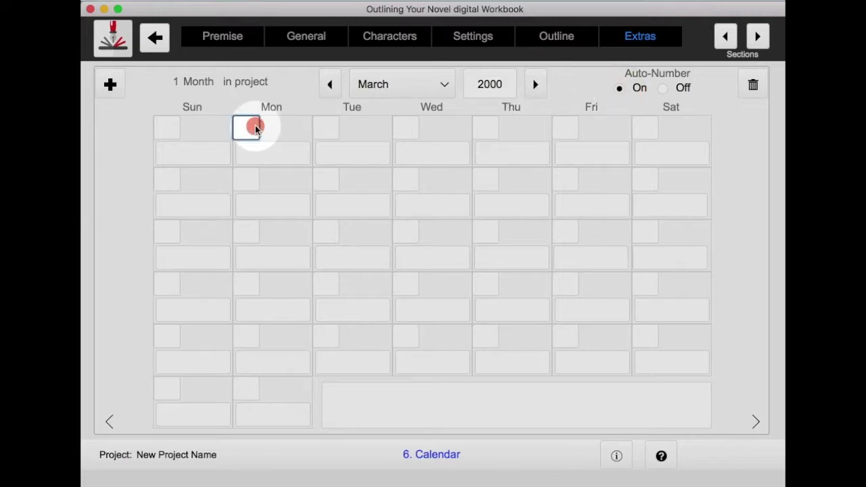
type("1")
key("Tab")
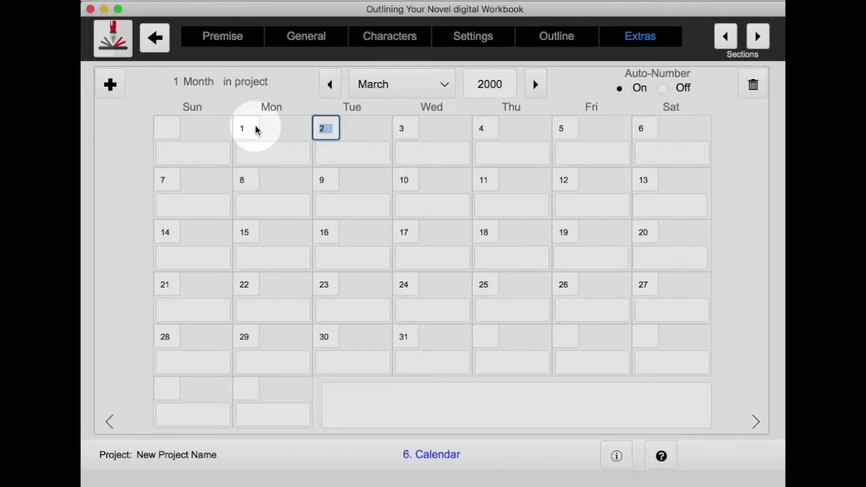
- Add the event "They meet" to day 9 of the calendar
left_click(335, 201)
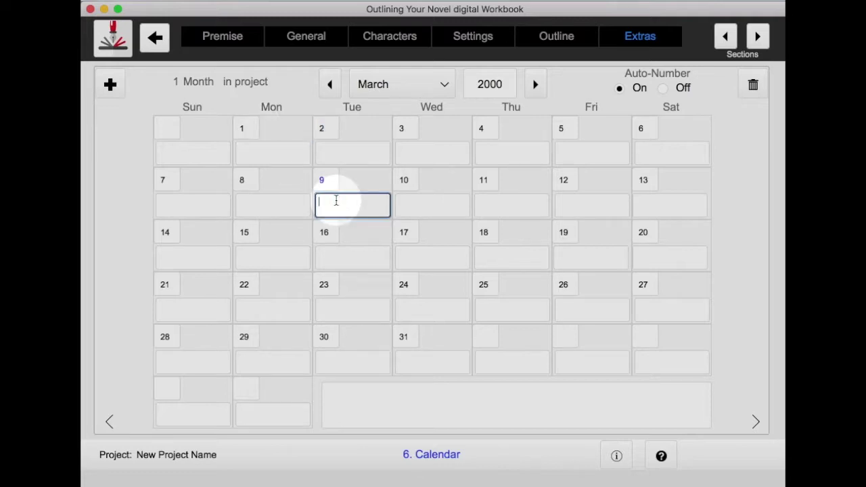
type("They meet")
key("Tab")
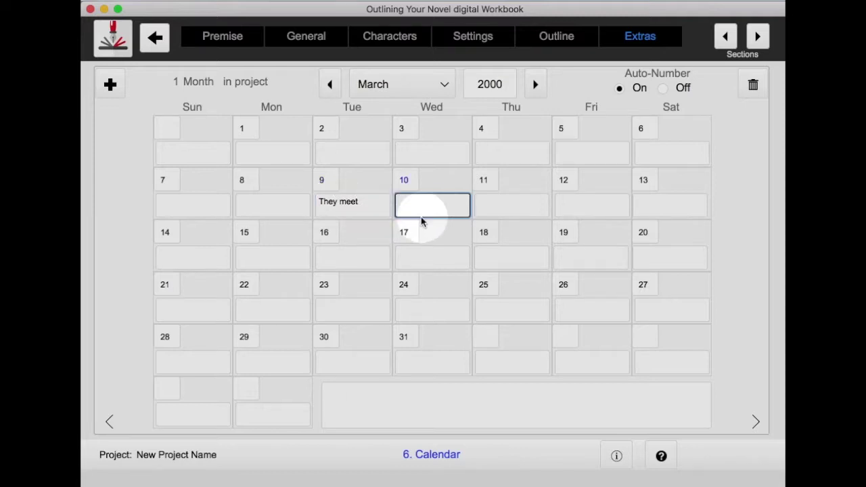
- Extend day 9's event in the enlarged entry area so it reads "They meet on sunny day"
left_click(380, 207)
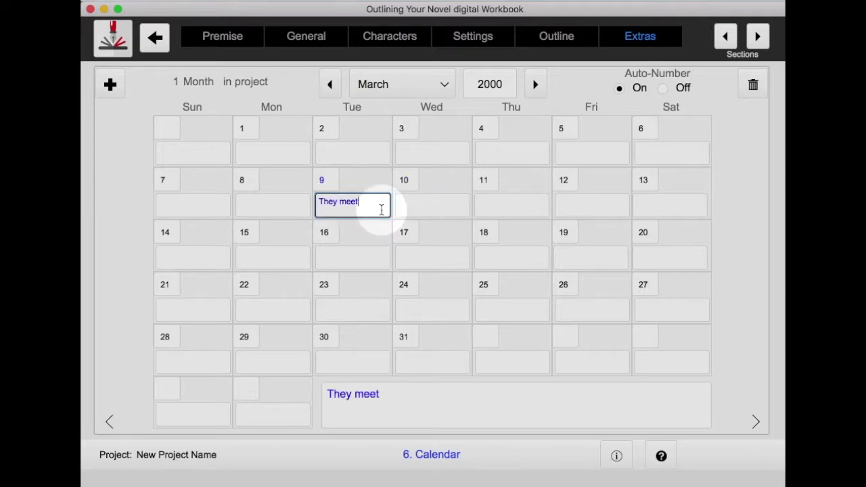
left_click(388, 398)
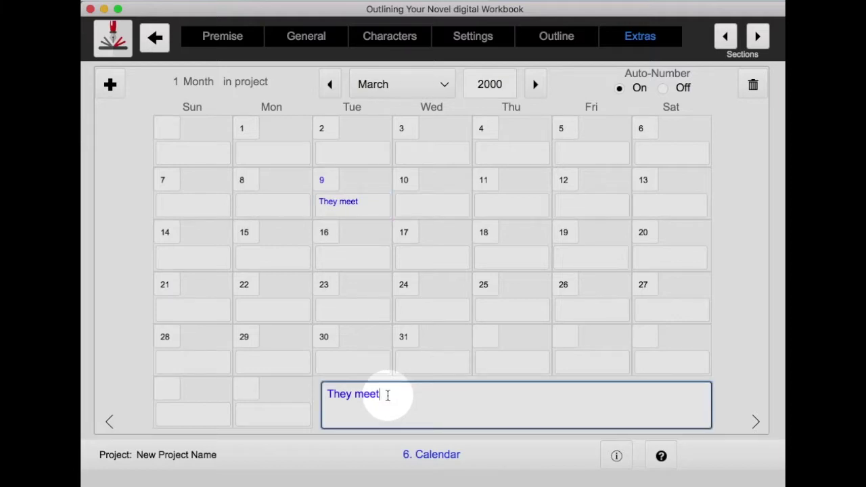
type("on sunny day")
key("Return")
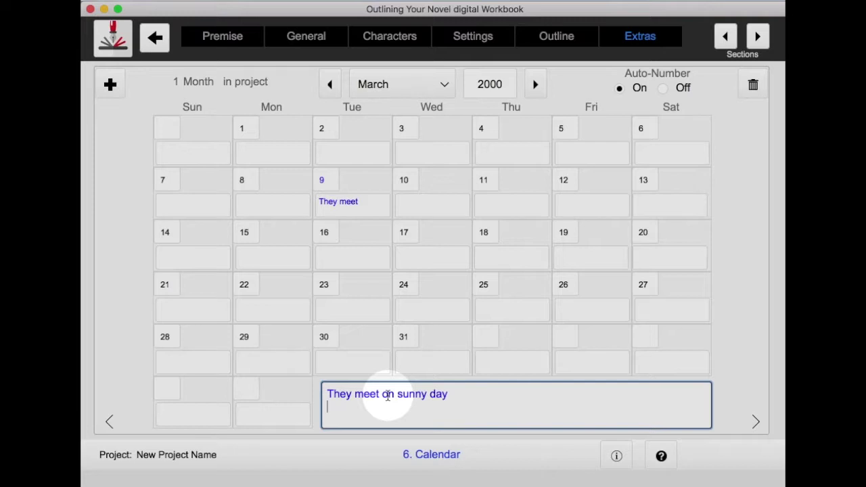
key("Tab")
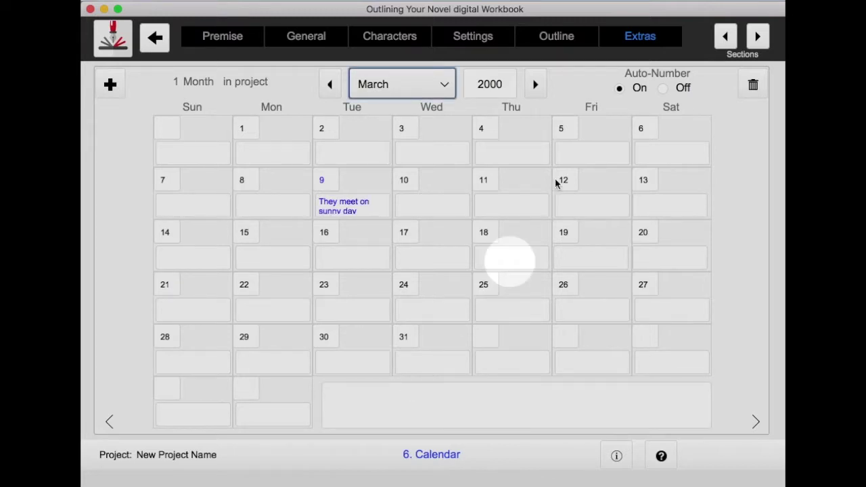
- Go to the Playlists in Extras and name the Entire Book theme song "Song Name"
left_click(639, 39)
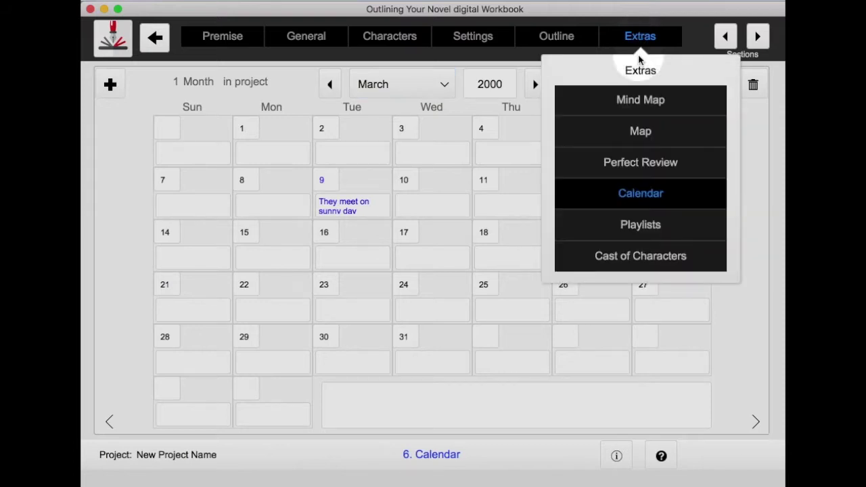
left_click(645, 226)
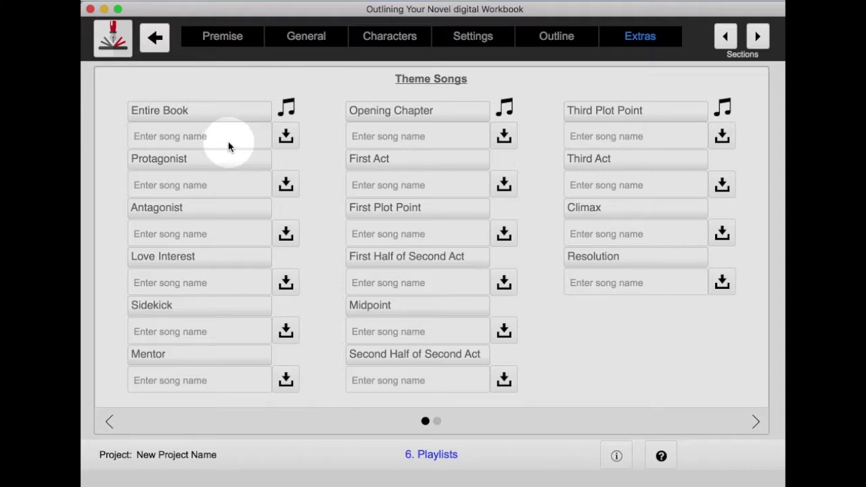
left_click(285, 136)
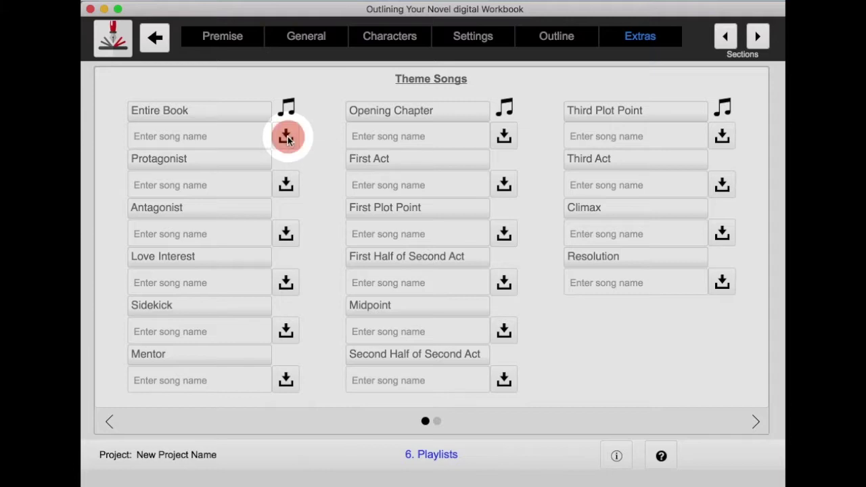
left_click(362, 130)
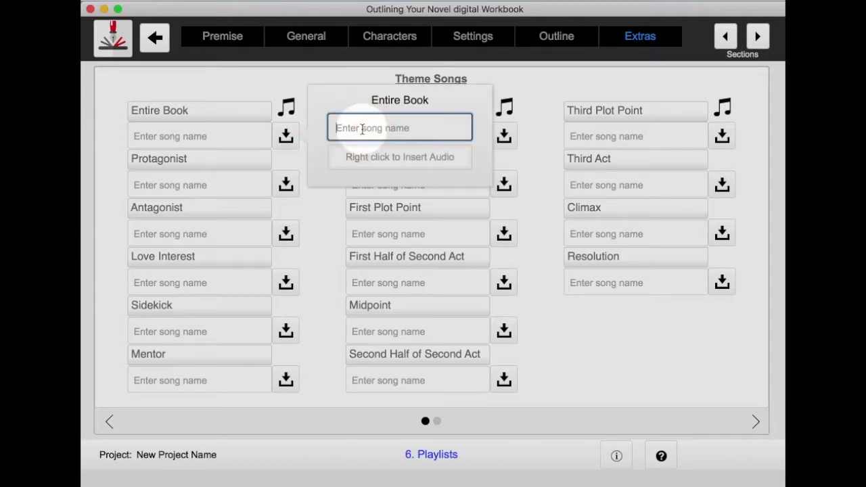
type("Song Name")
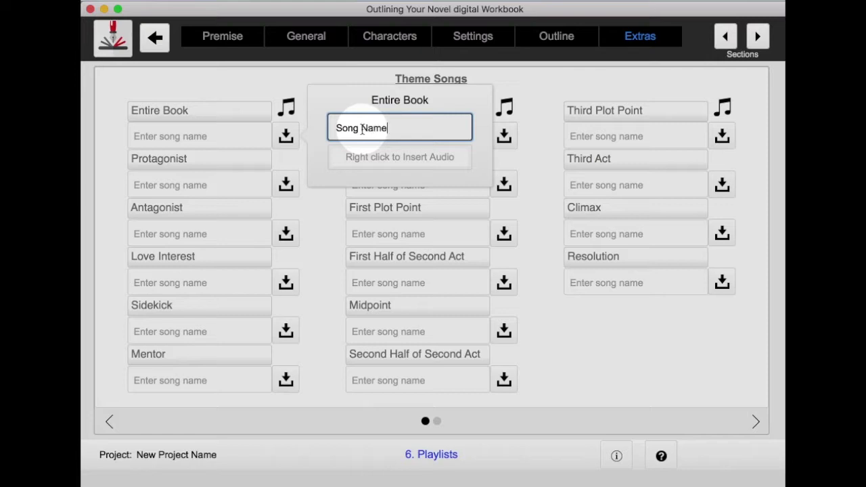
- Search file names for ".m4a" and insert Untitled 3.m4a as the Entire Book song's audio, closing the song's pop-up
left_click(384, 156)
right_click(382, 154)
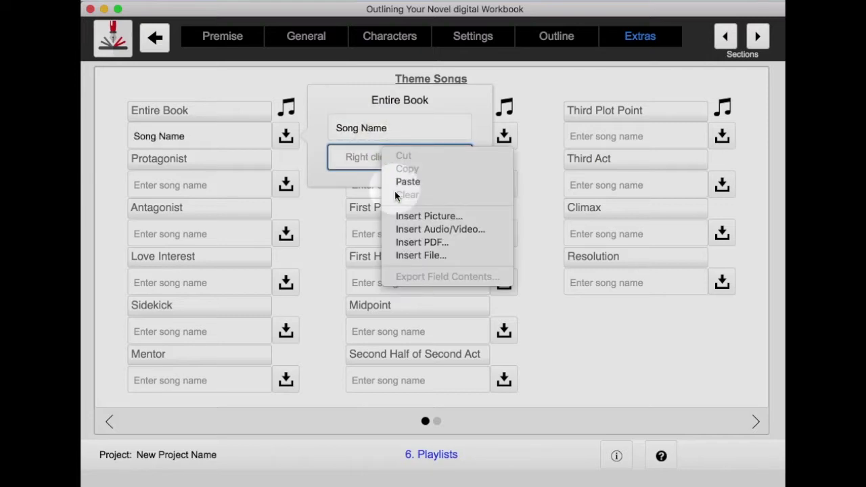
left_click(428, 229)
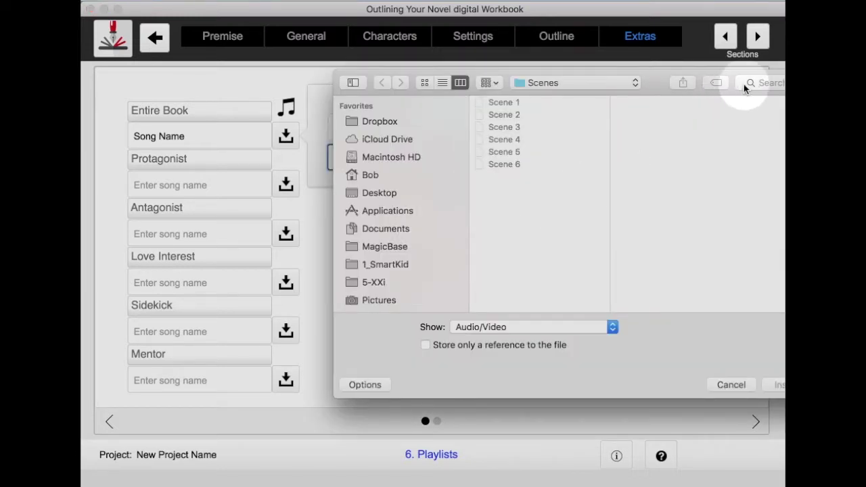
type(".")
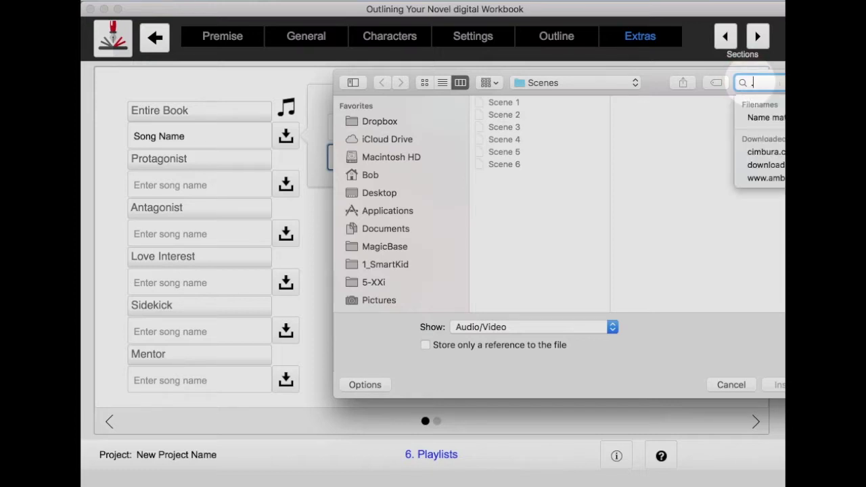
type("m4a")
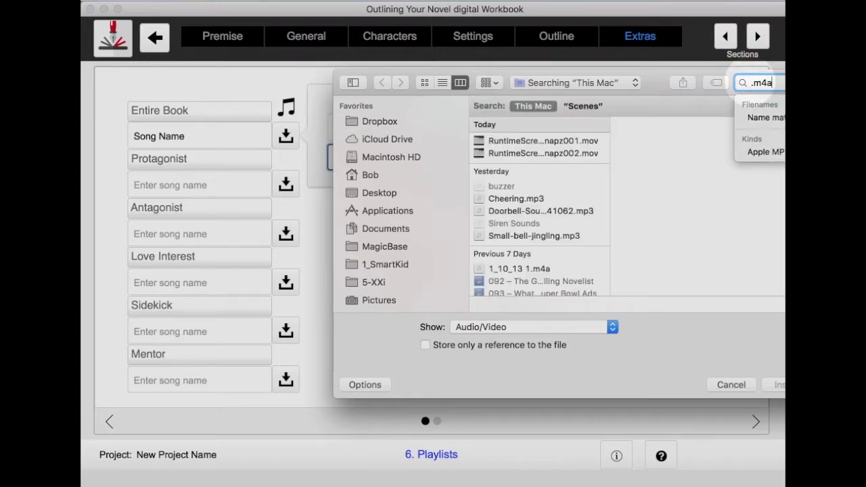
left_click(771, 118)
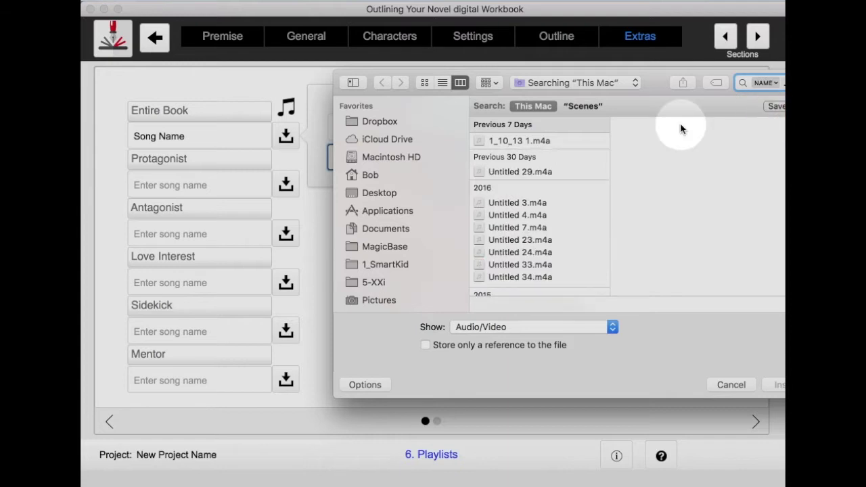
left_click(534, 203)
left_click(534, 203)
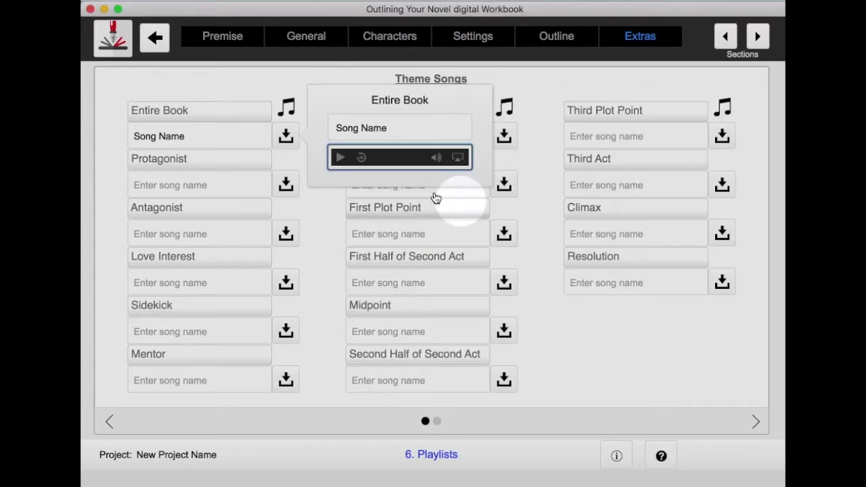
left_click(364, 161)
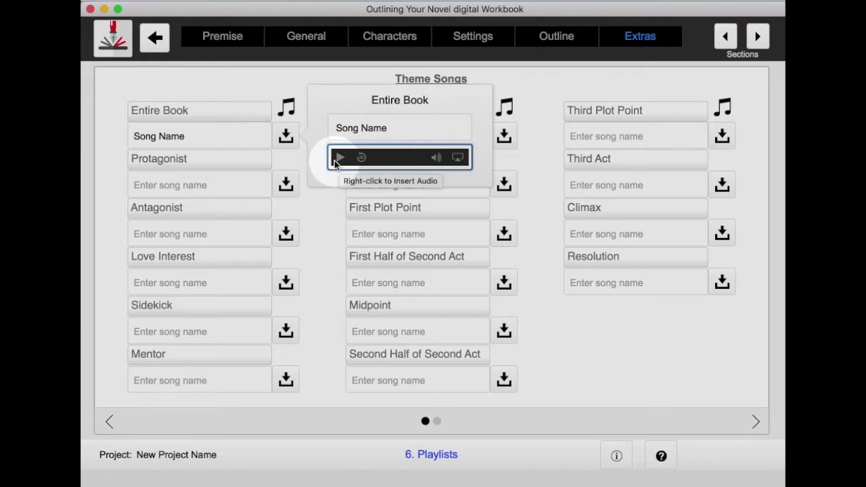
left_click(333, 203)
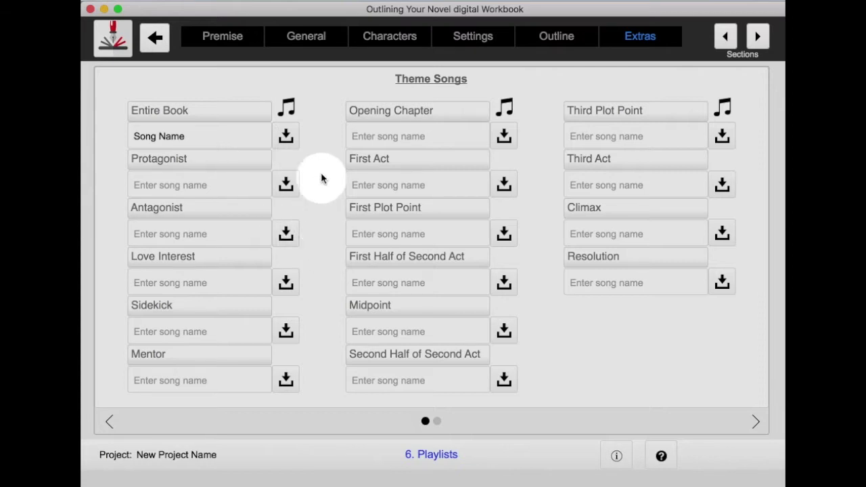
- Play the theme songs in the Novel Playlist Player, pause the Entire Book song, and close the player
left_click(171, 119)
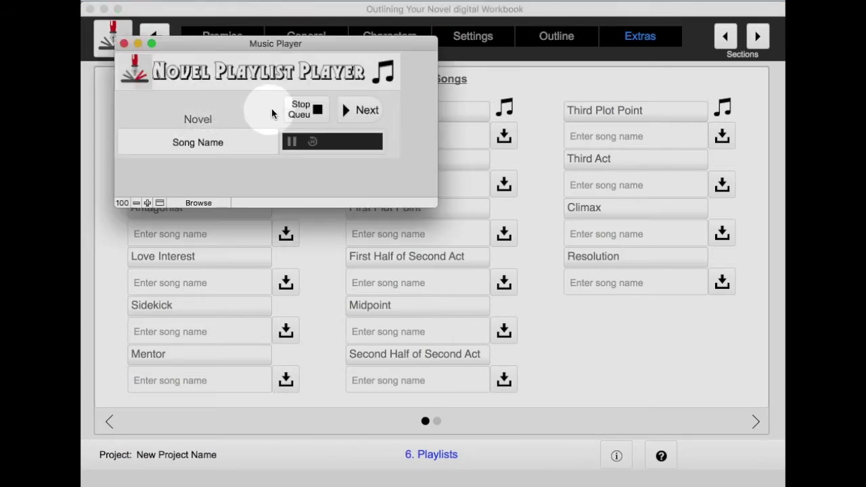
left_click(292, 140)
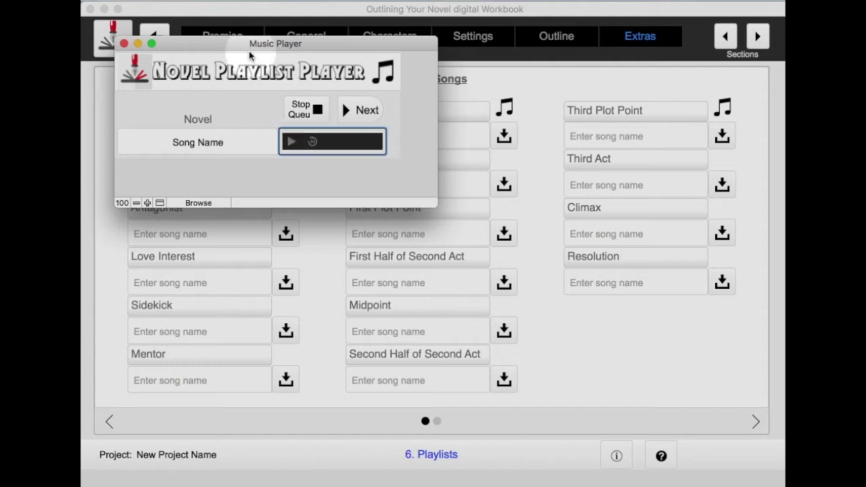
left_click_drag(225, 40, 540, 189)
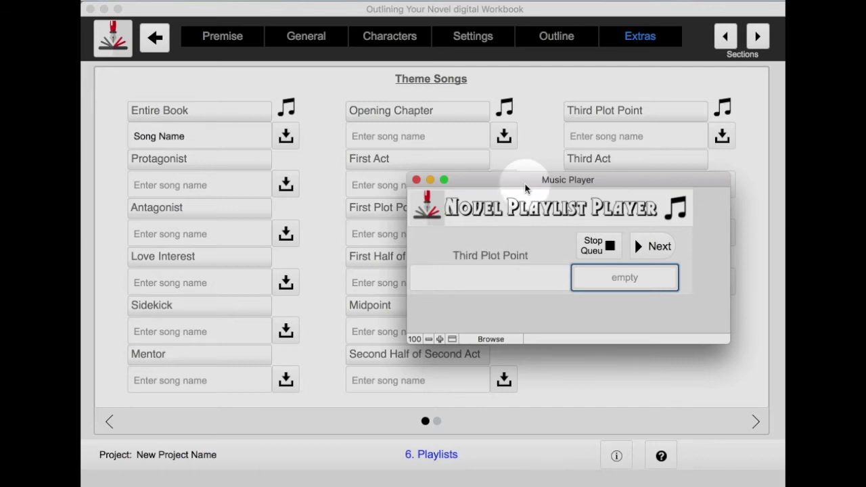
left_click(416, 180)
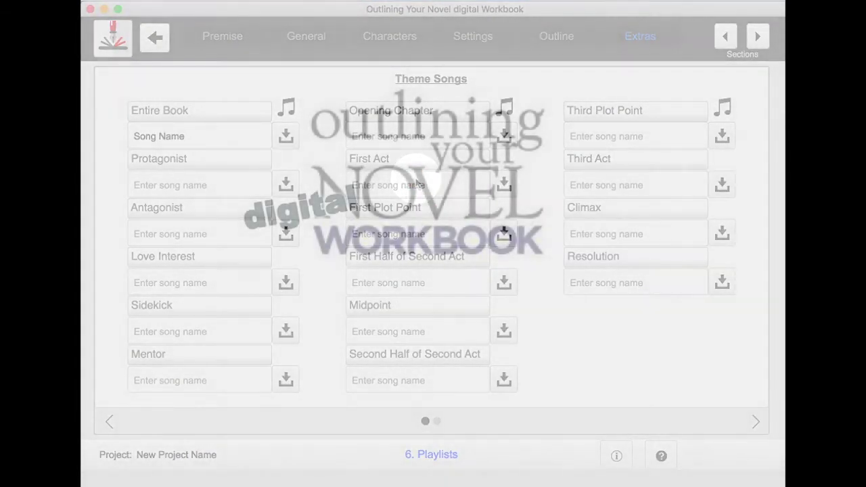